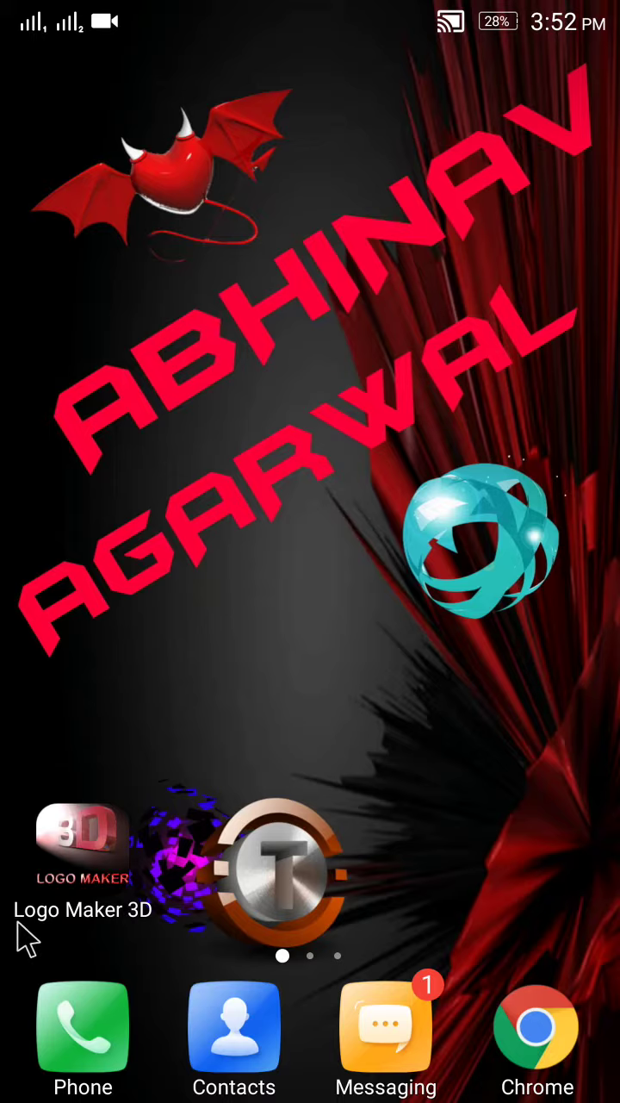
Step: Launch Logo Maker 3D and allow it access to photos, media and files
click(63, 890)
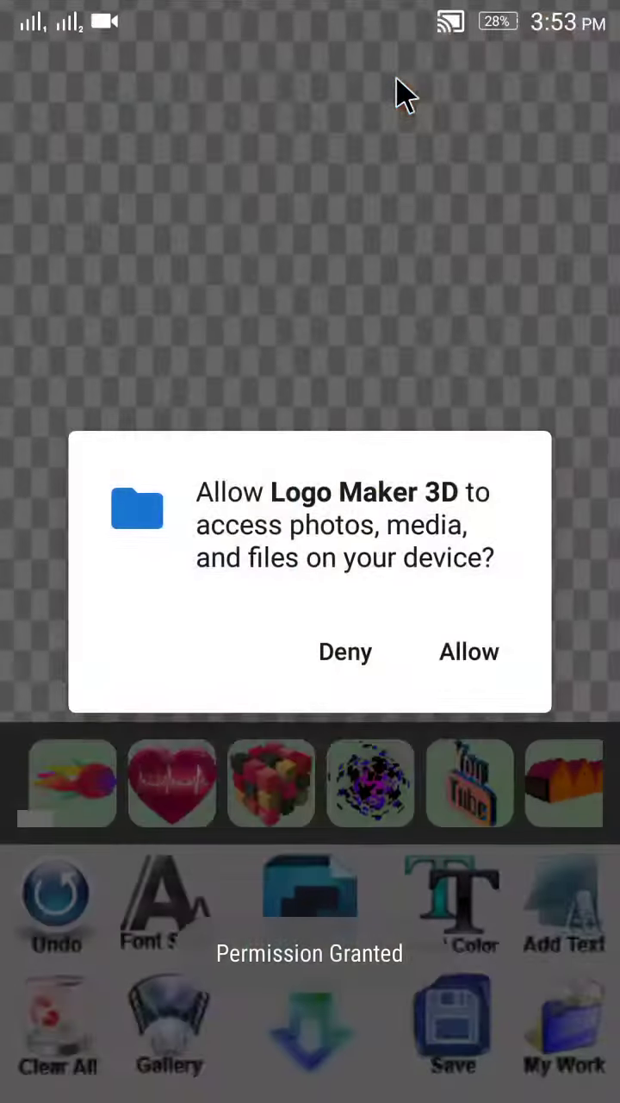
click(479, 648)
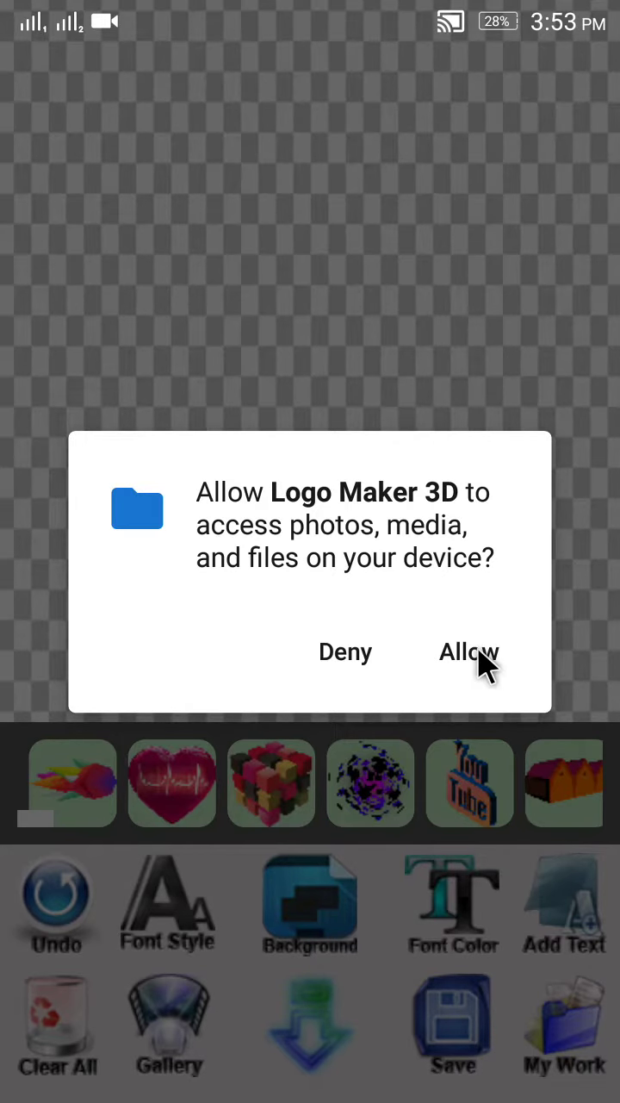
click(476, 652)
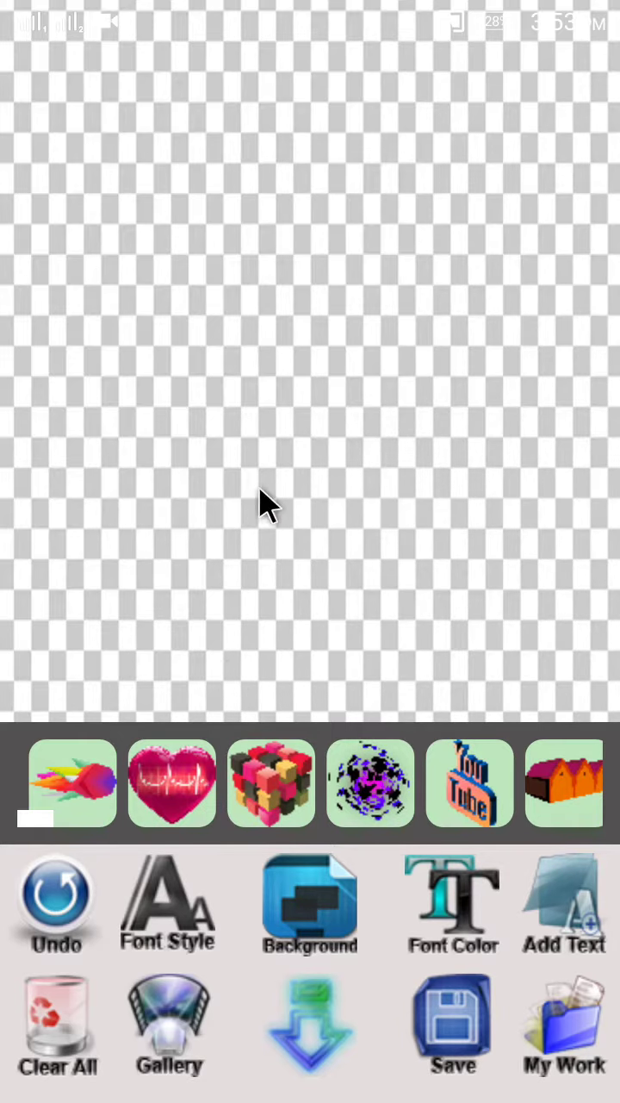
Step: Browse the background wallpapers and set the dark glowing blue grid-line one
click(326, 914)
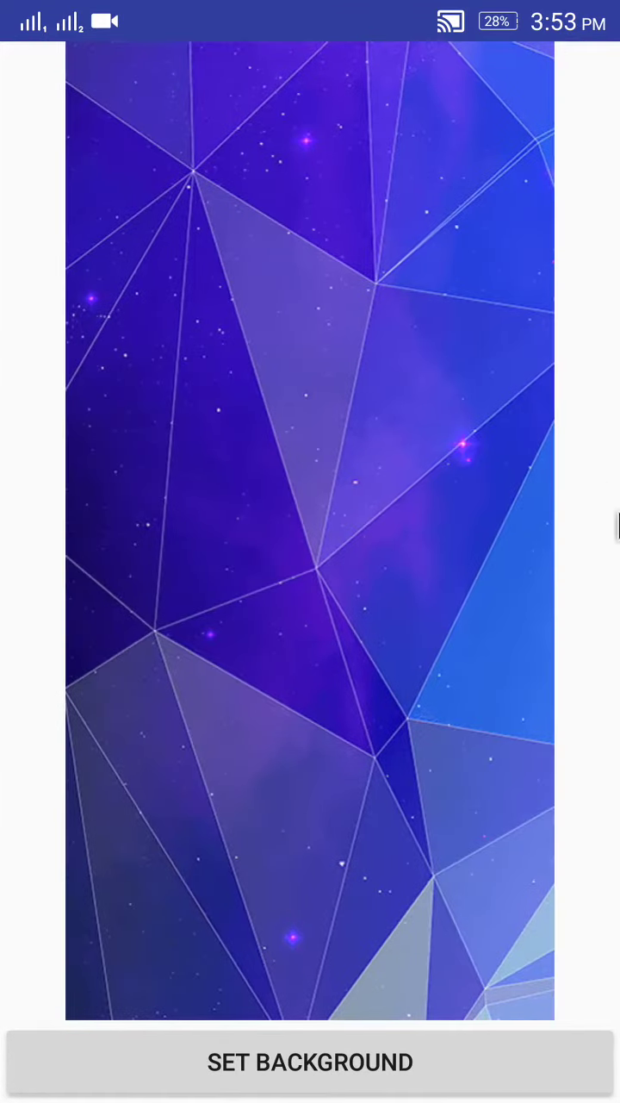
drag(617, 526, 4, 455)
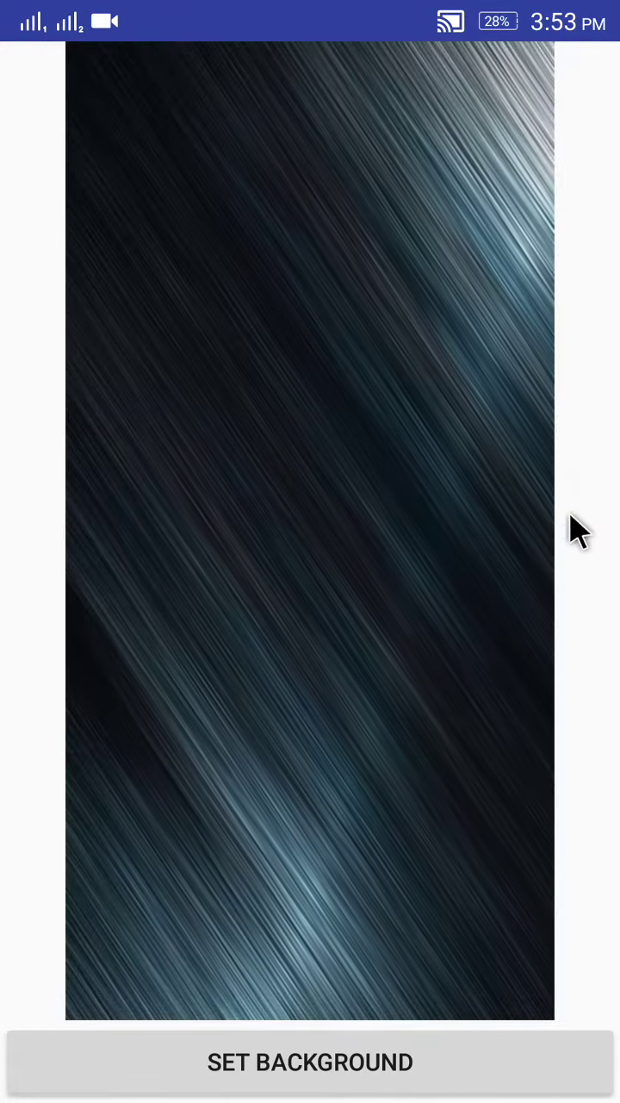
drag(578, 525, 202, 509)
drag(617, 483, 370, 488)
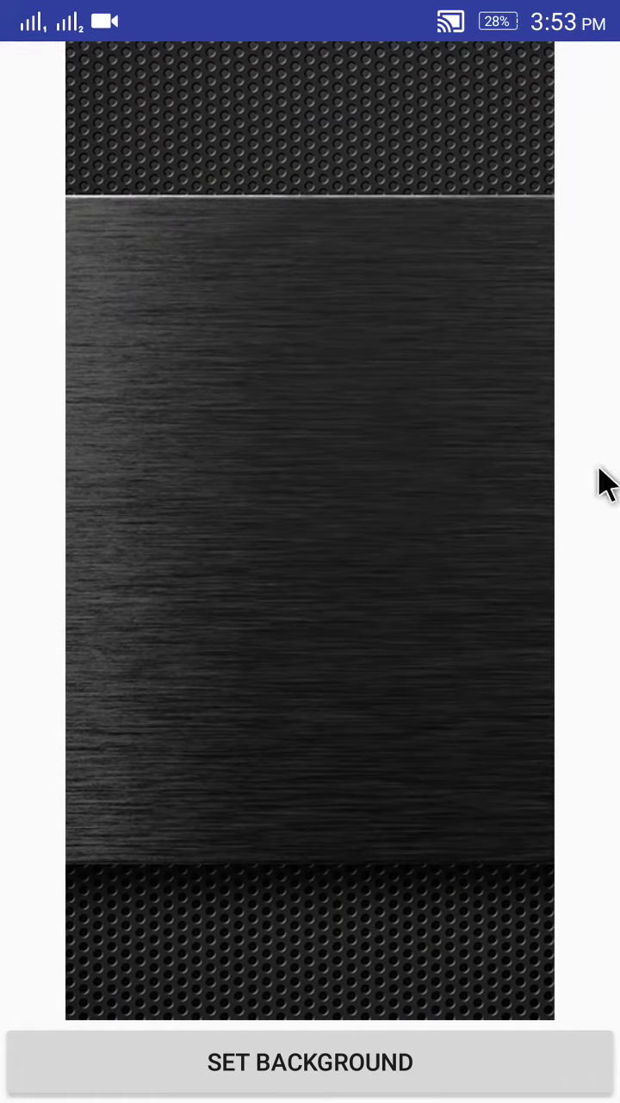
drag(598, 468, 5, 413)
drag(564, 519, 344, 475)
drag(613, 551, 207, 547)
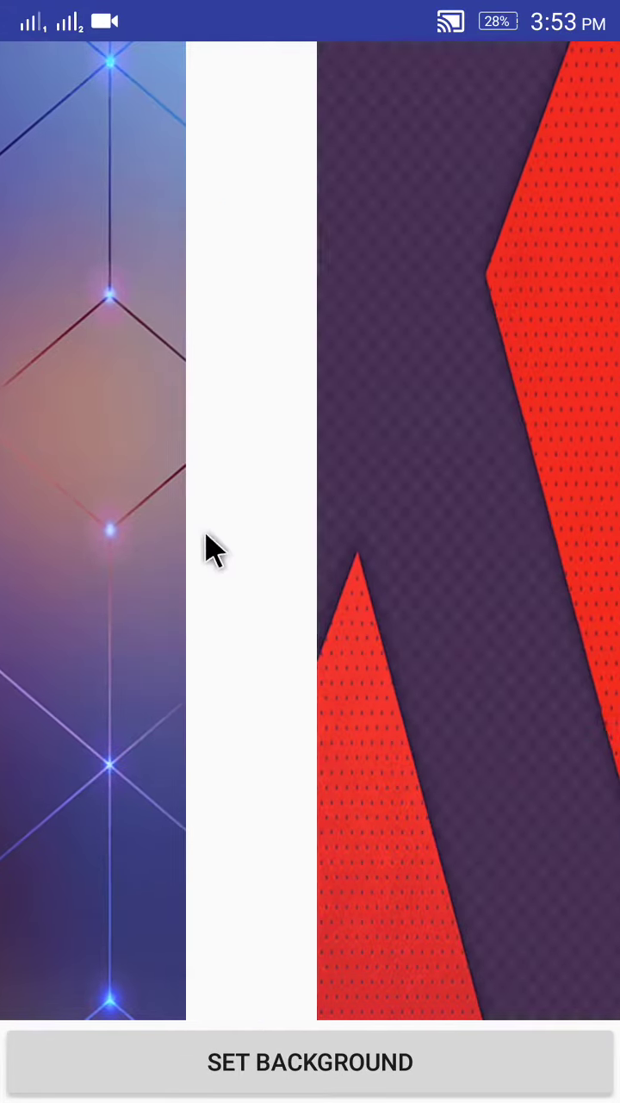
drag(615, 586, 428, 557)
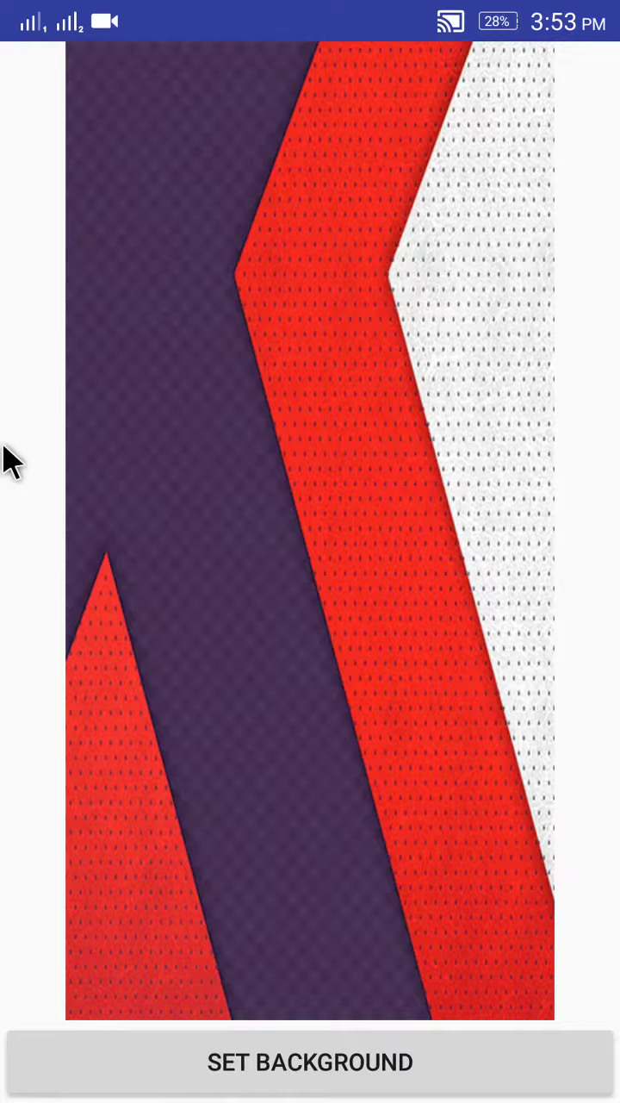
drag(6, 460, 617, 530)
drag(306, 504, 498, 509)
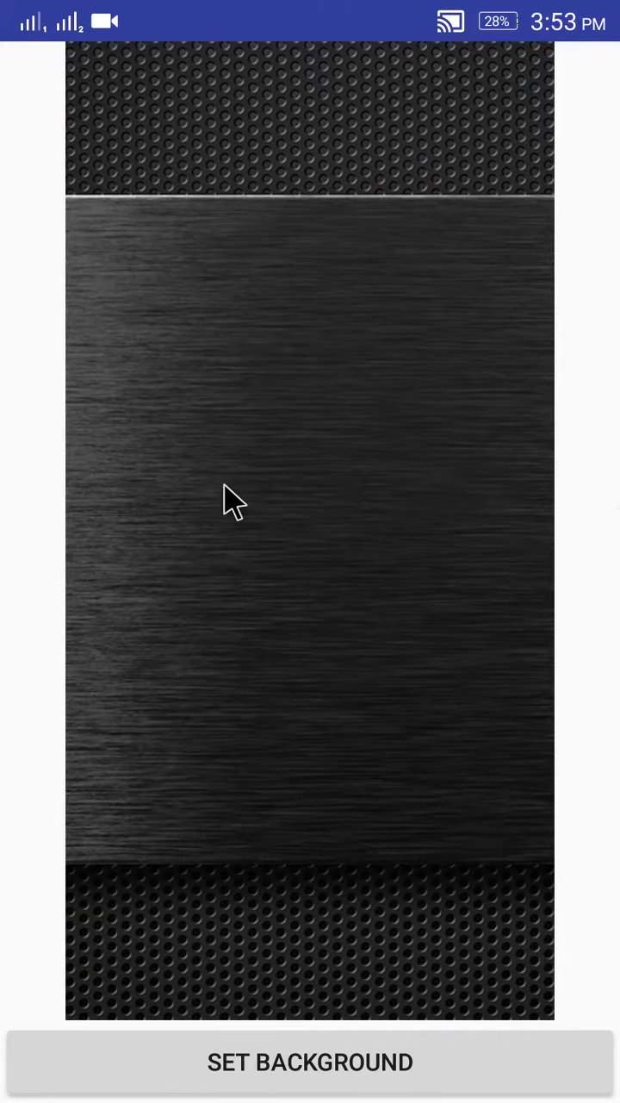
drag(73, 478, 615, 497)
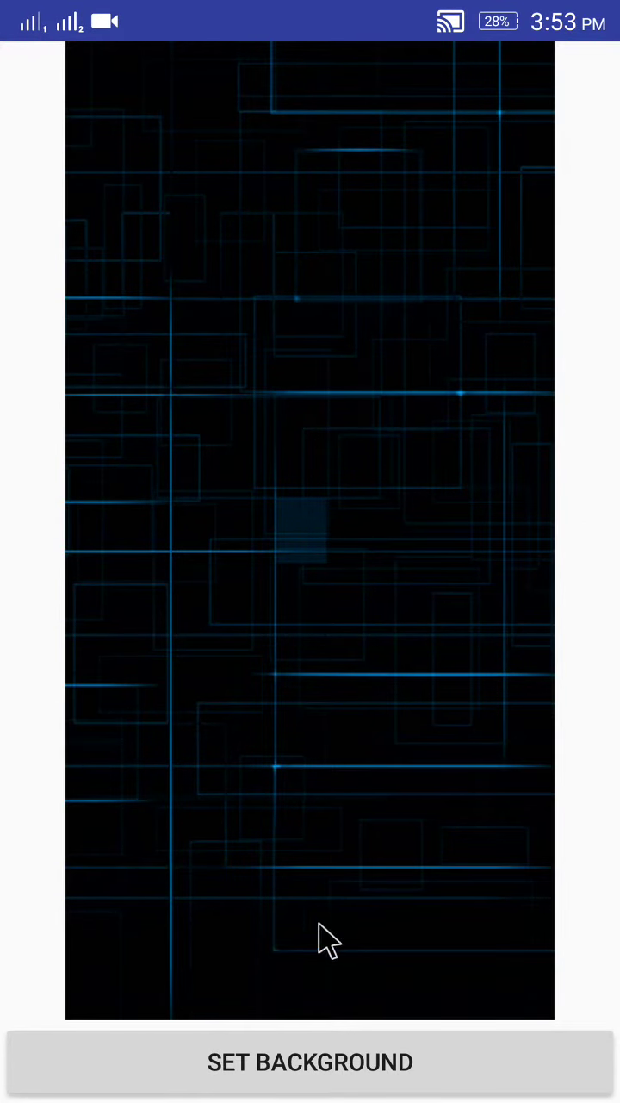
click(315, 1067)
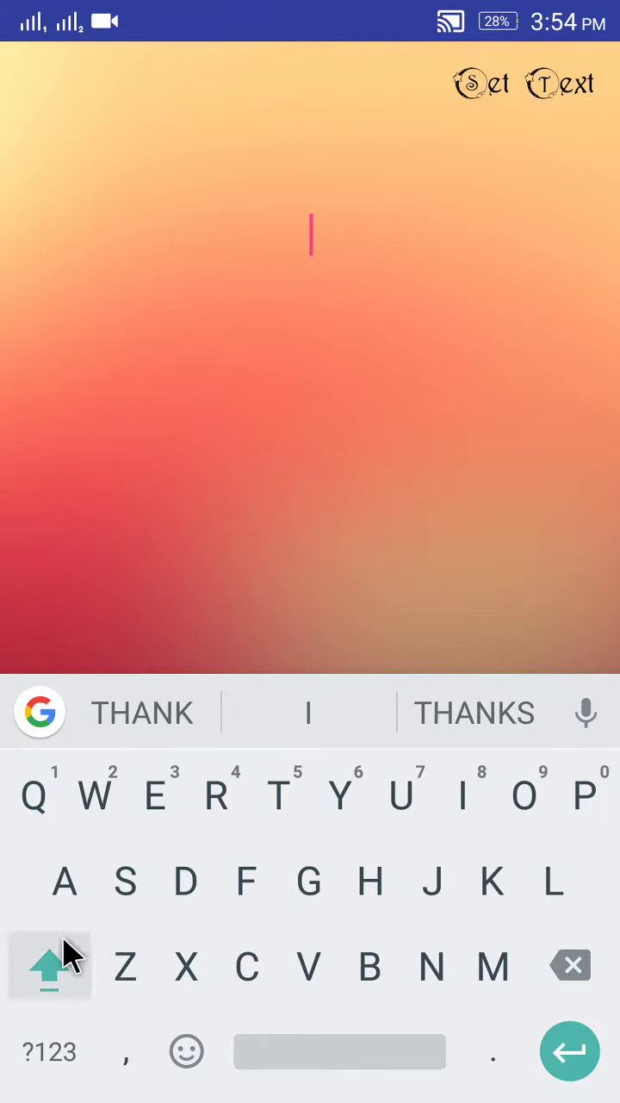
Step: Enter the capital letters 'AB' as the logo text and confirm it
click(82, 879)
click(365, 955)
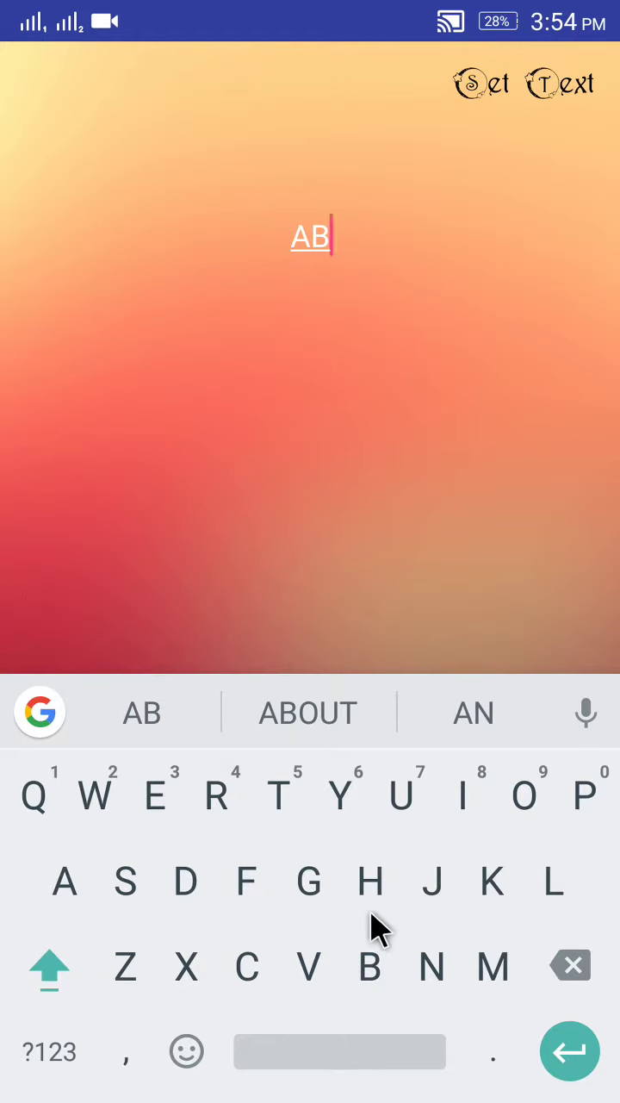
click(511, 69)
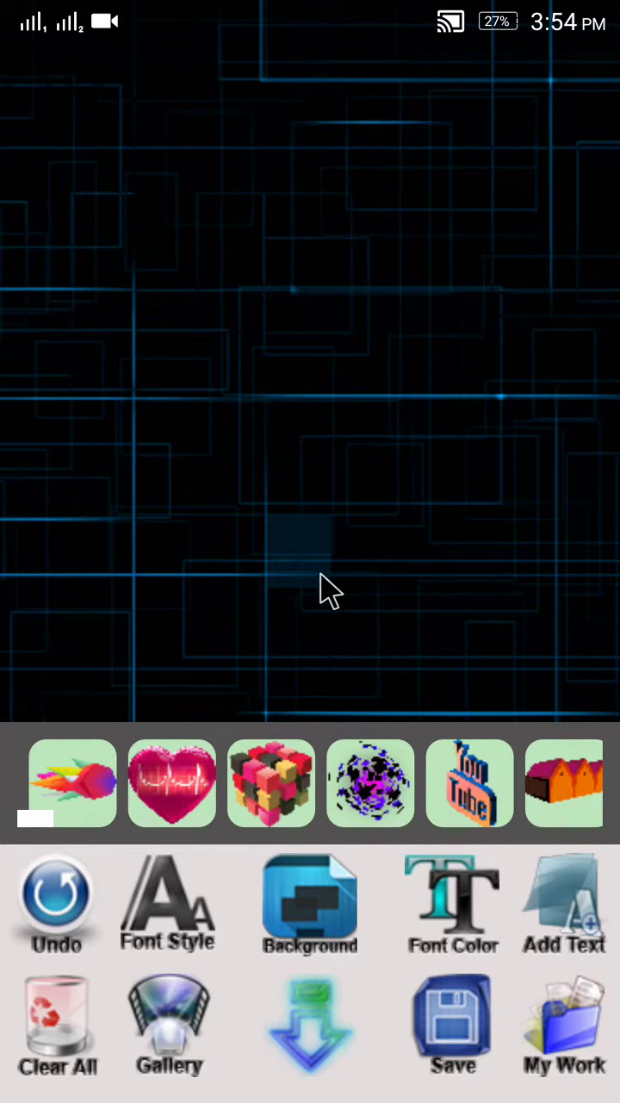
Step: Change the AB text colour to blue on the hue ring
click(424, 860)
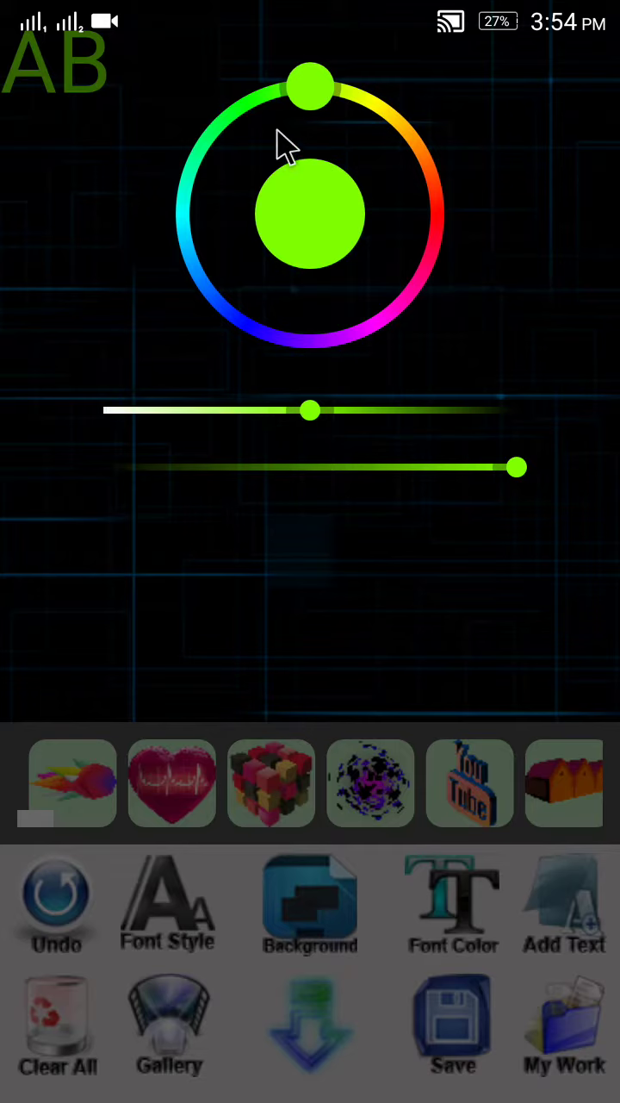
drag(306, 109, 234, 261)
click(336, 558)
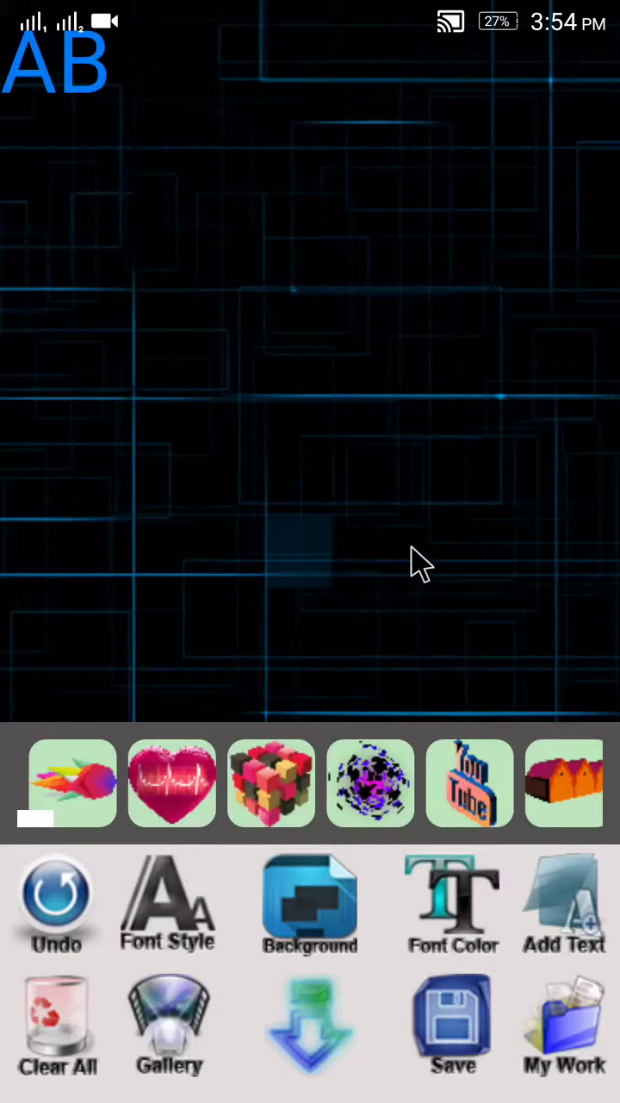
Step: Move the AB text to the canvas centre, enlarging and tilting it
drag(84, 86, 319, 392)
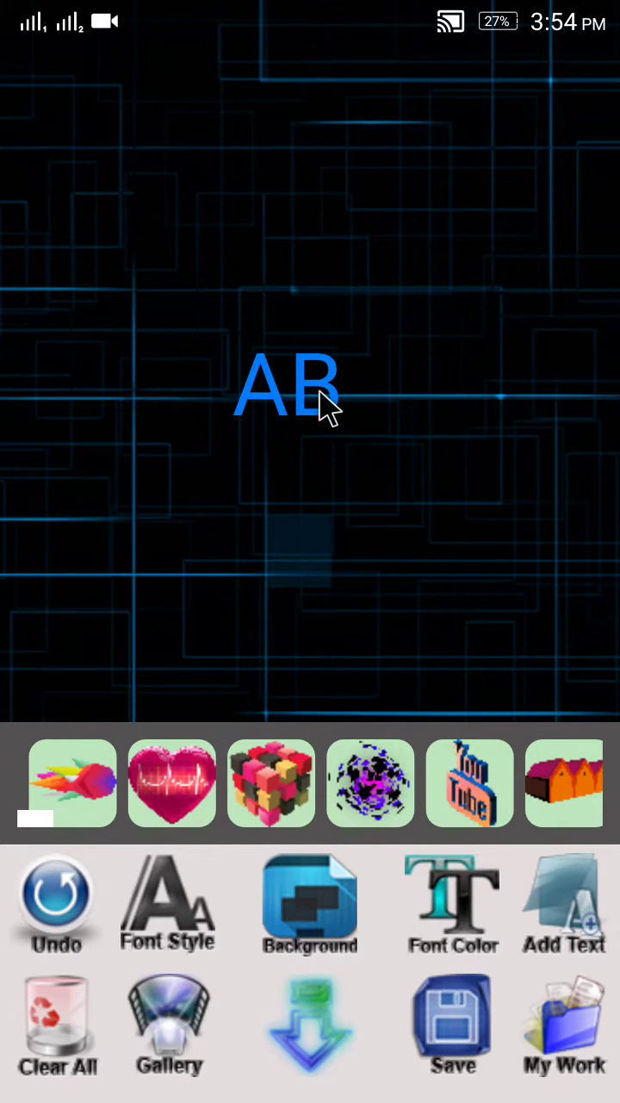
click(246, 468)
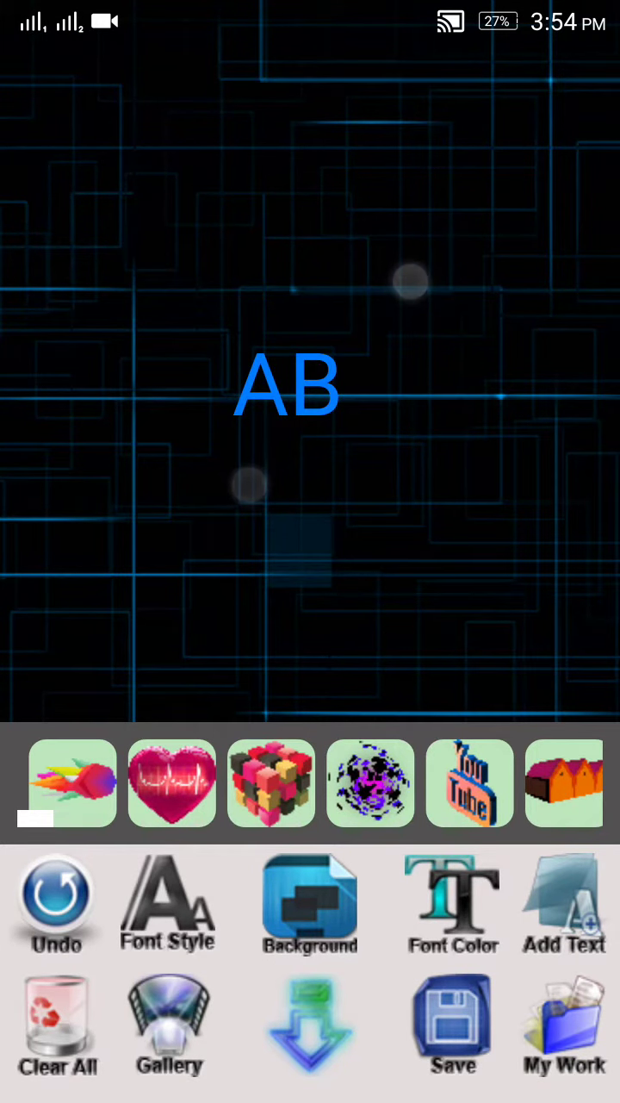
drag(259, 438, 231, 487)
drag(318, 402, 415, 291)
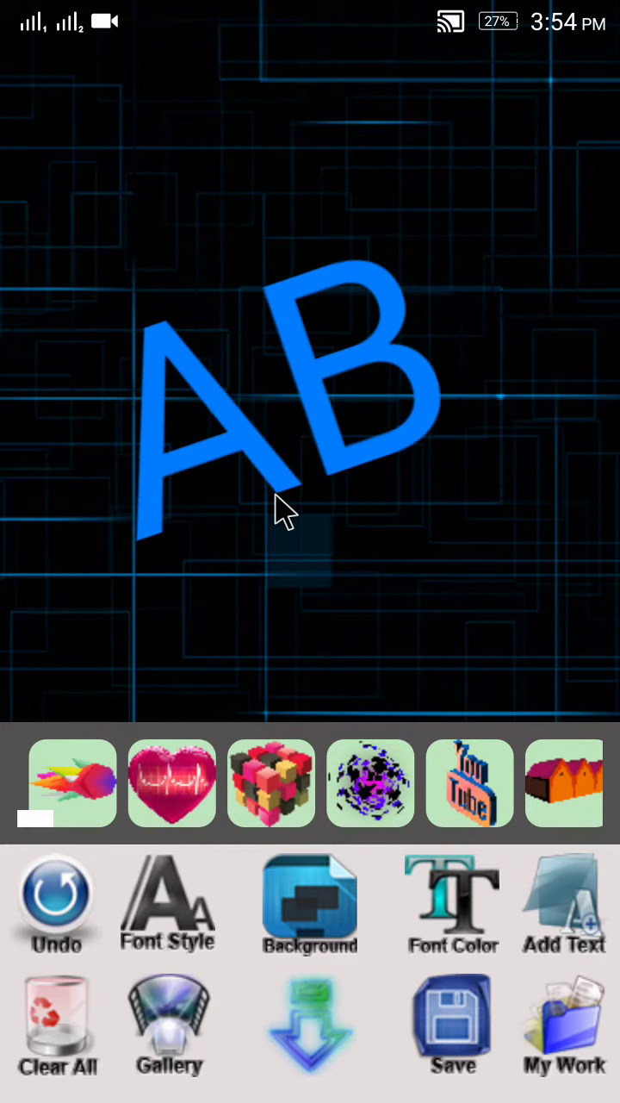
mouse_move(278, 510)
mouse_down()
mouse_move(276, 406)
mouse_move(283, 481)
mouse_up()
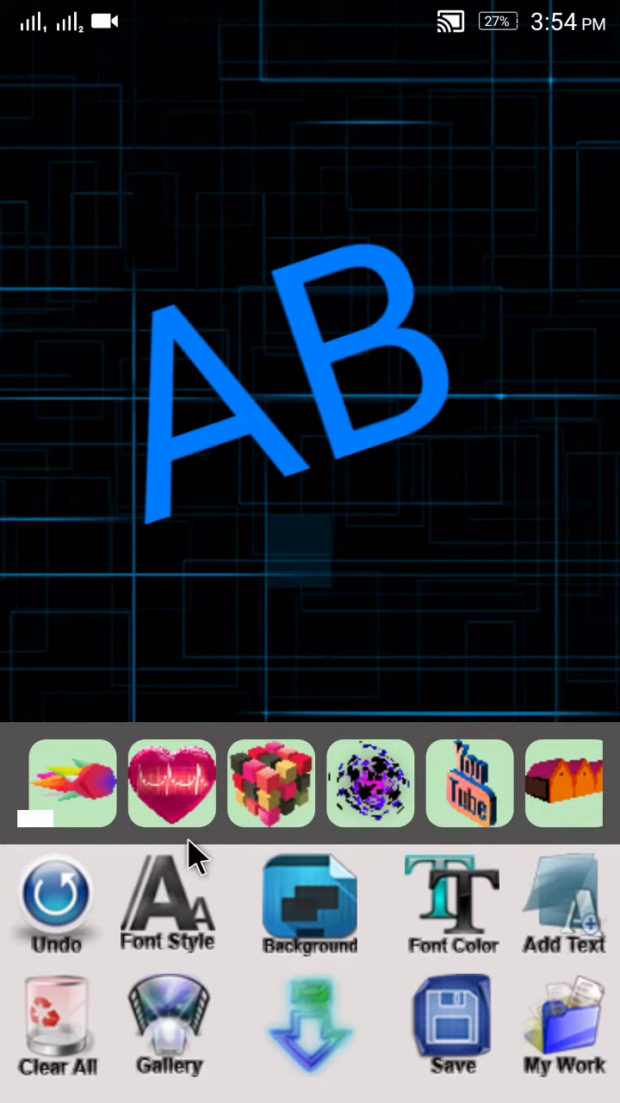
Step: Browse the font styles and apply a chunky decorative font with notched letters to AB
click(140, 899)
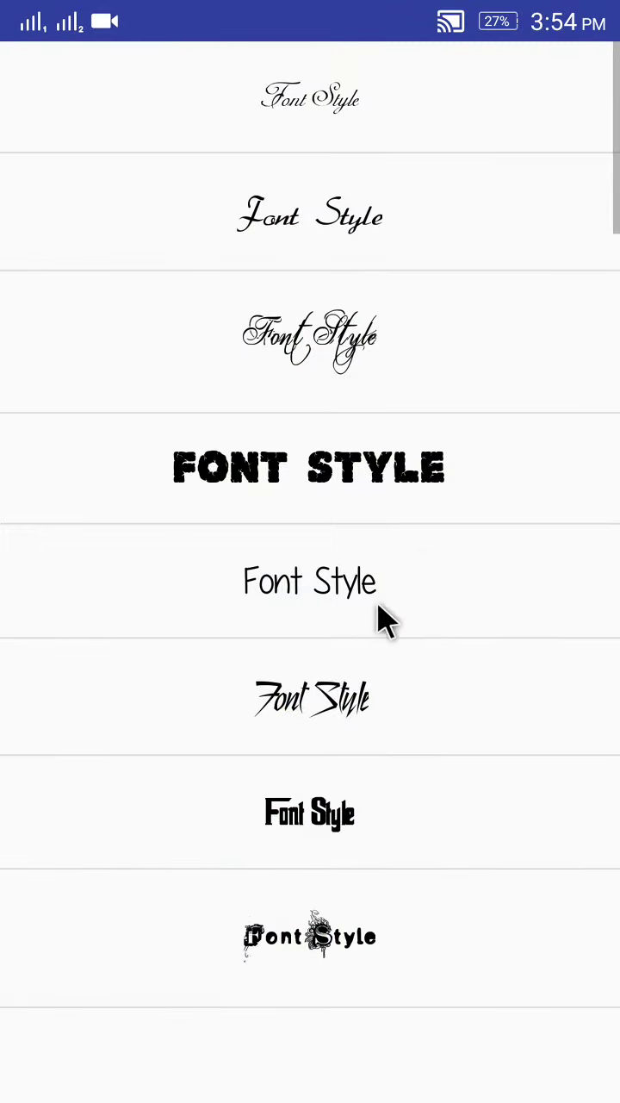
scroll(501, 181, down, 8)
scroll(483, 242, up, 3)
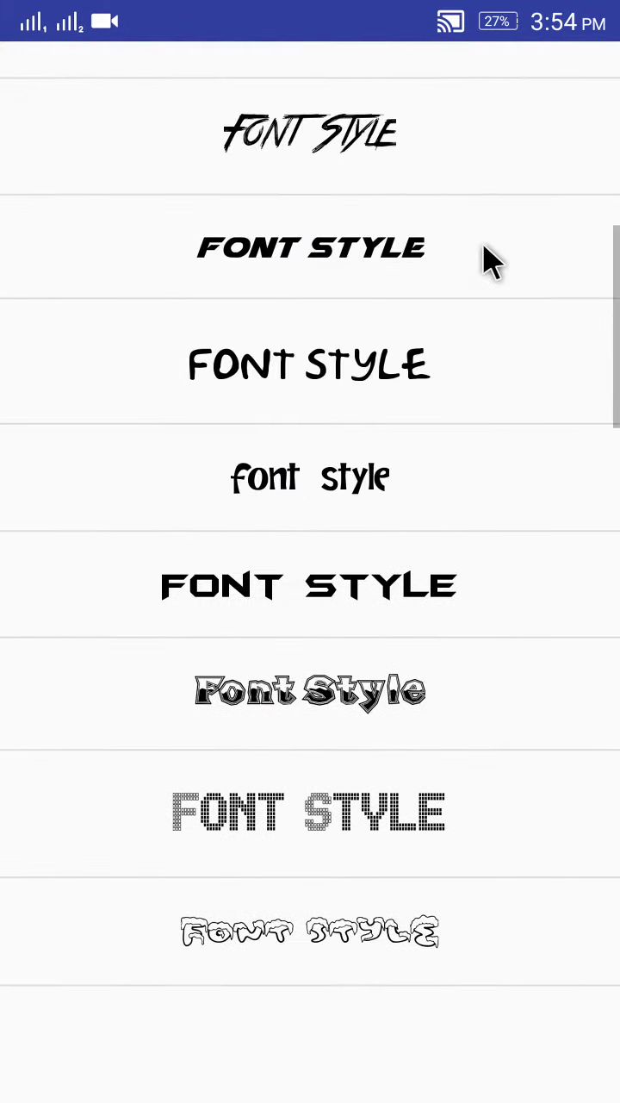
scroll(482, 242, up, 1)
scroll(459, 353, down, 3)
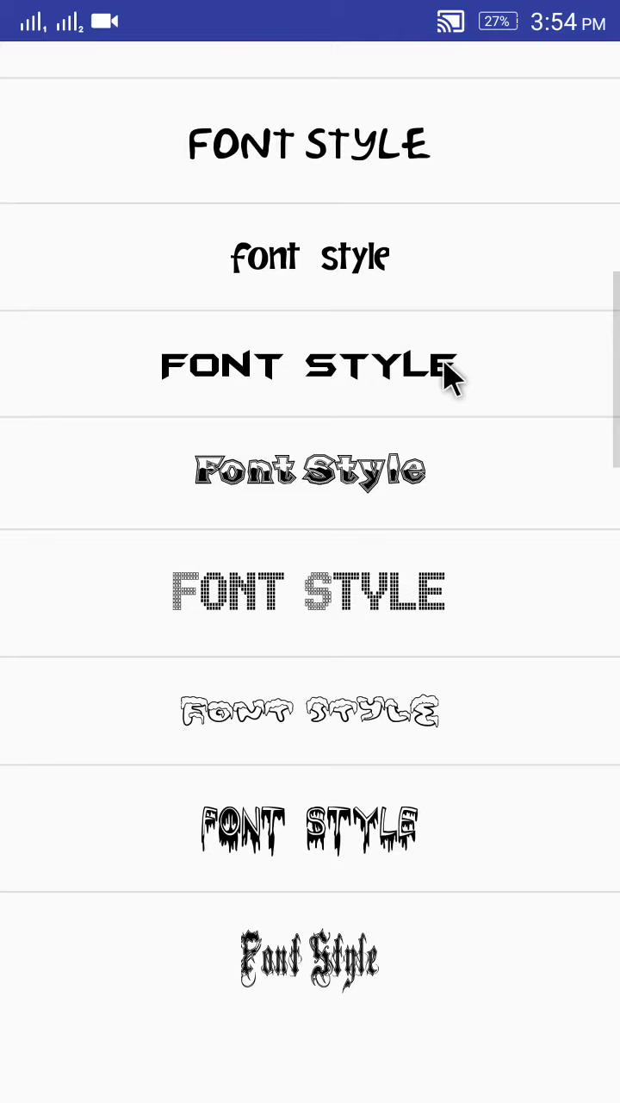
scroll(435, 378, down, 2)
scroll(403, 413, down, 2)
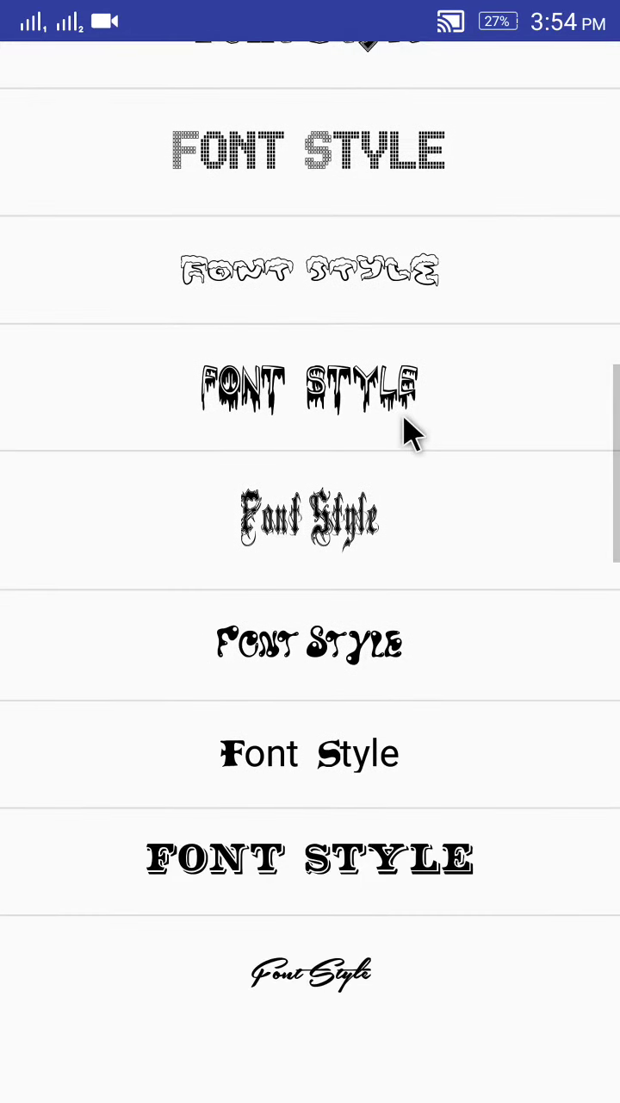
click(353, 763)
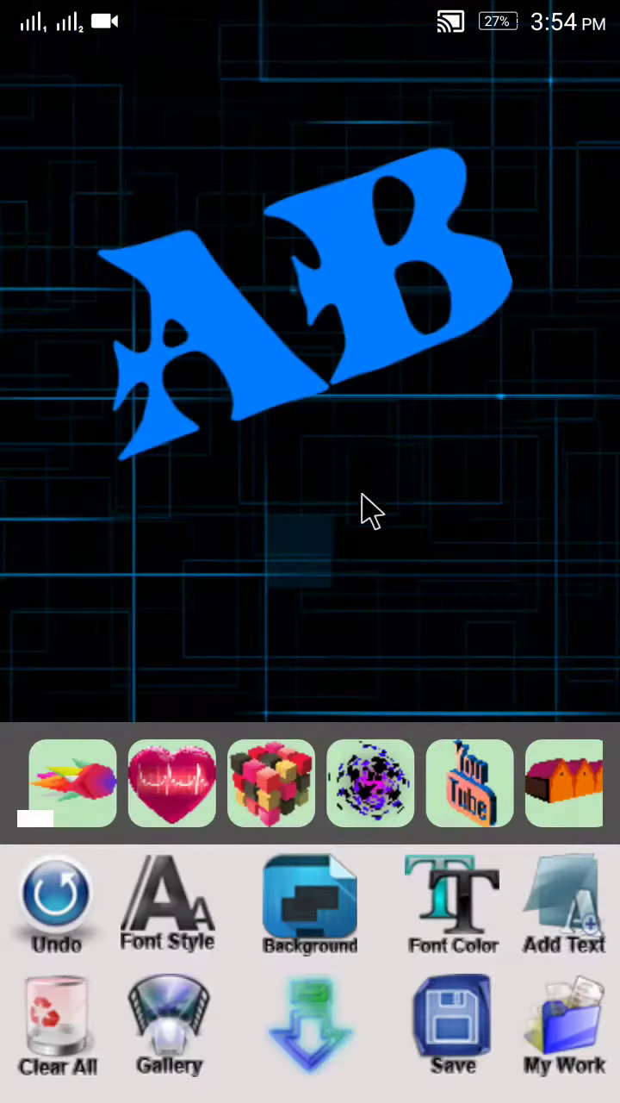
Step: Nudge AB up-left, then add a star sticker, enlarged and rotated, on the left side
drag(319, 338, 290, 288)
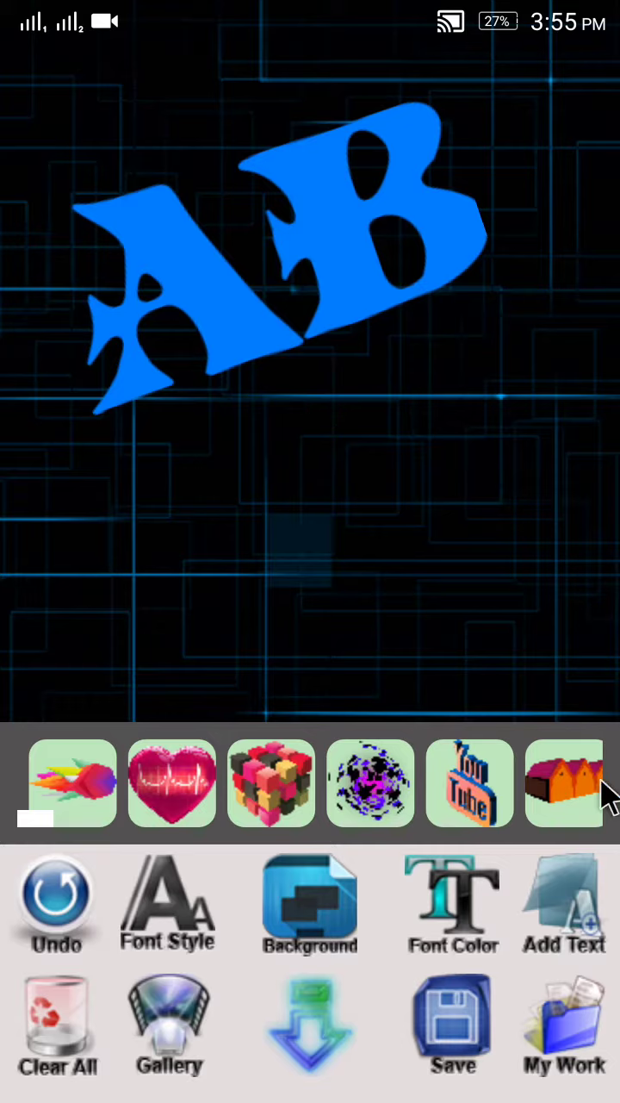
drag(604, 797, 284, 787)
drag(460, 800, 88, 758)
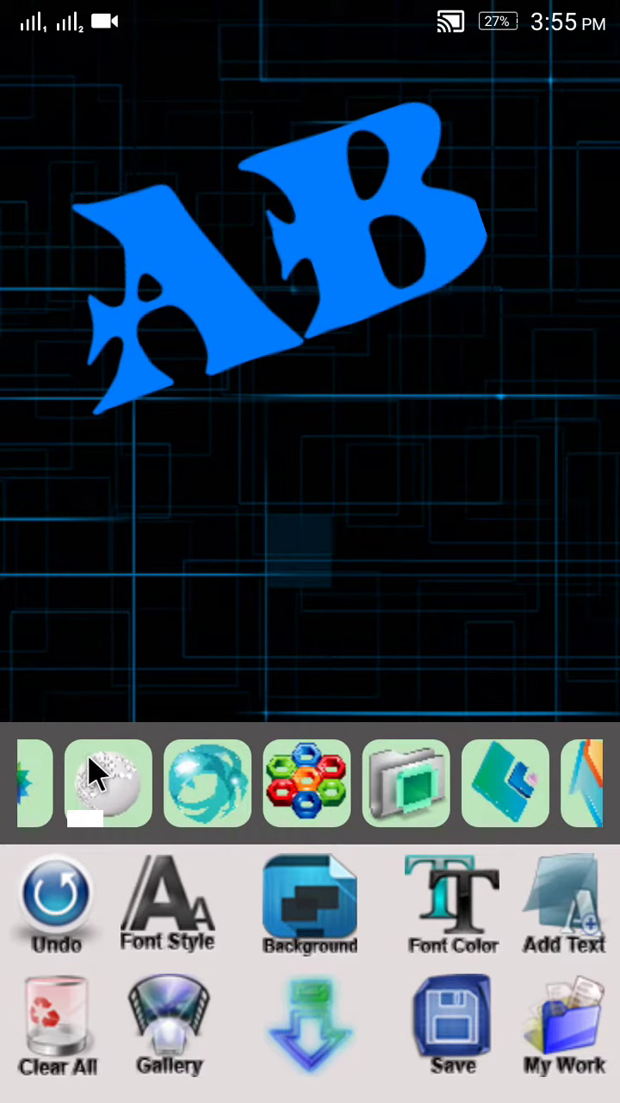
drag(598, 837, 256, 820)
drag(512, 825, 294, 794)
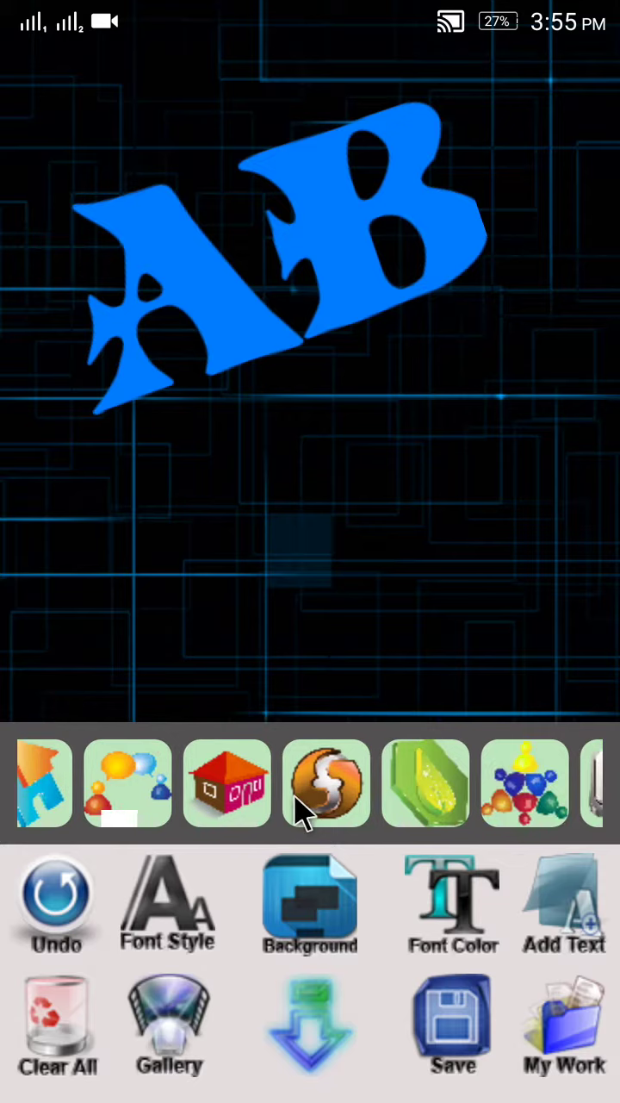
drag(513, 808, 10, 723)
drag(211, 770, 195, 760)
drag(431, 774, 361, 770)
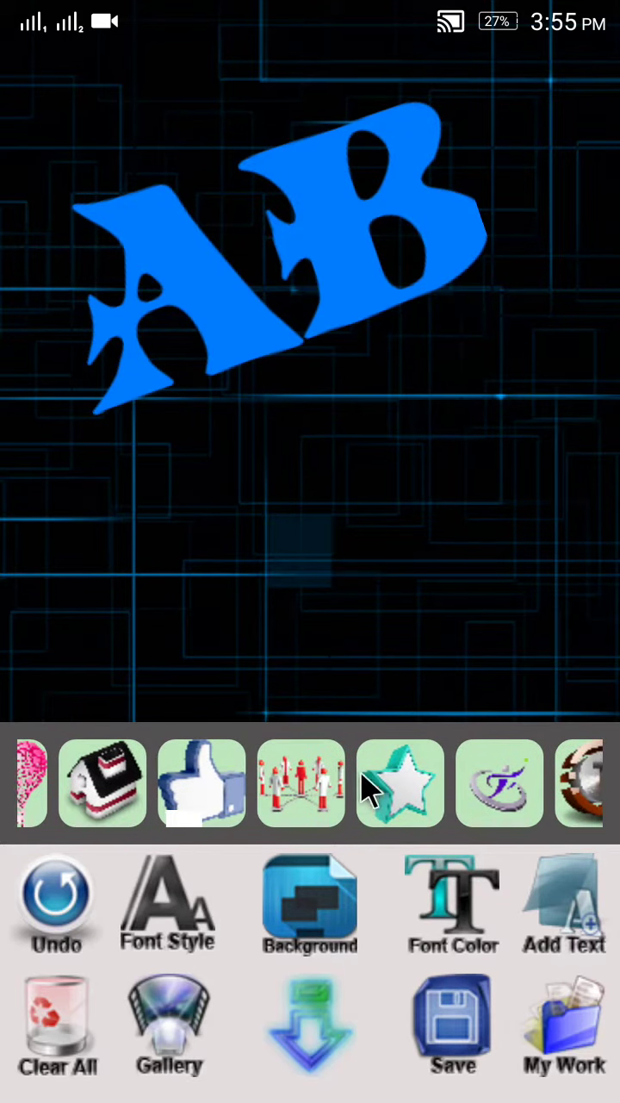
click(387, 776)
drag(91, 153, 233, 560)
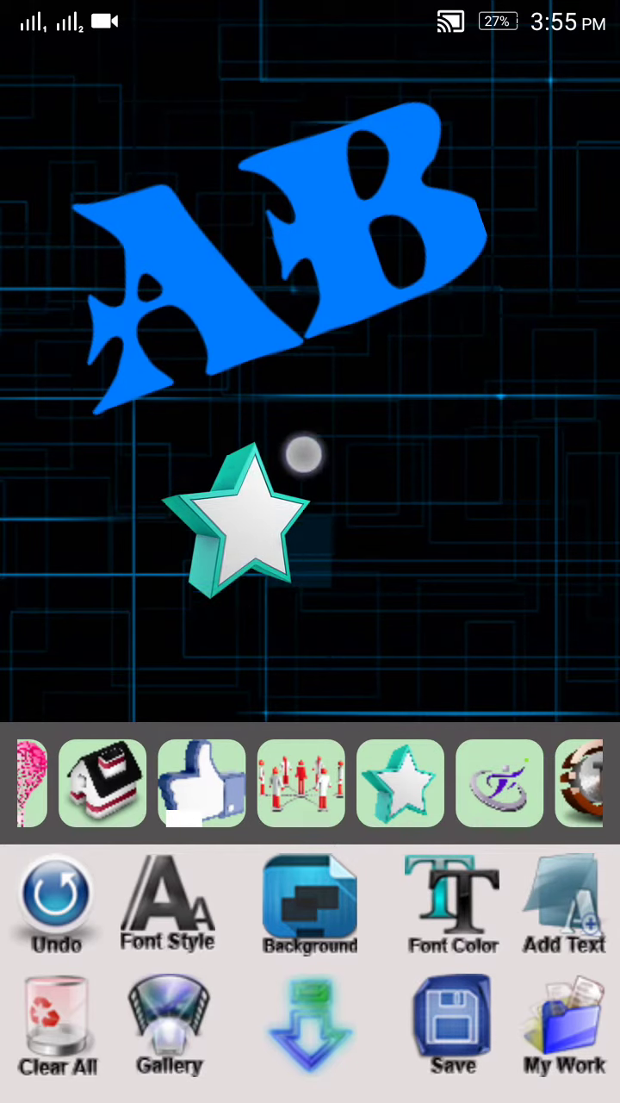
drag(303, 454, 347, 390)
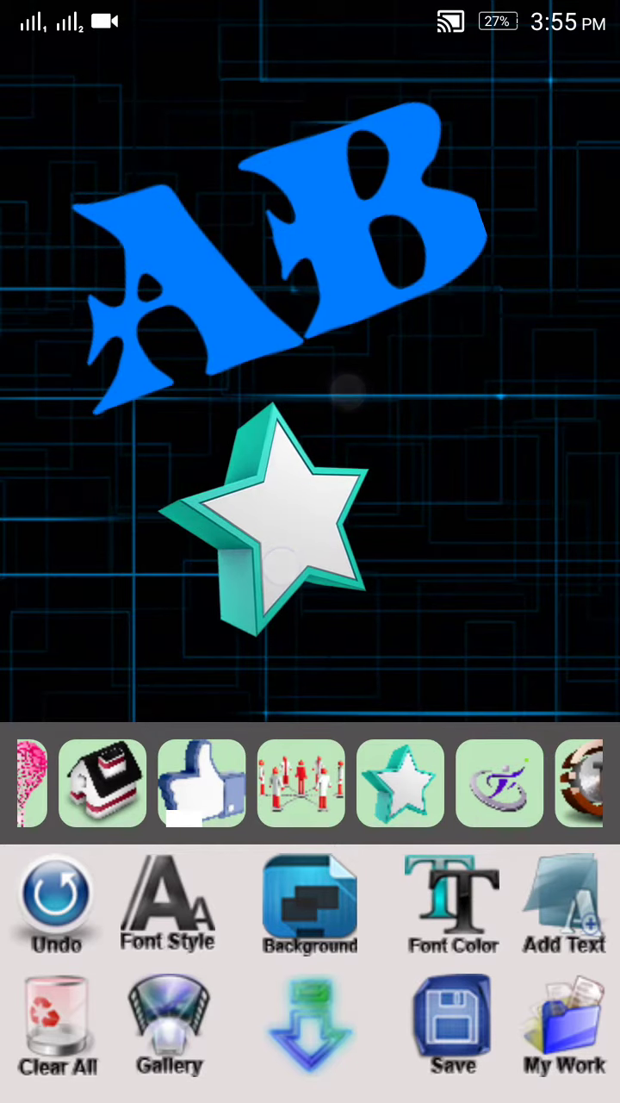
drag(280, 561, 146, 579)
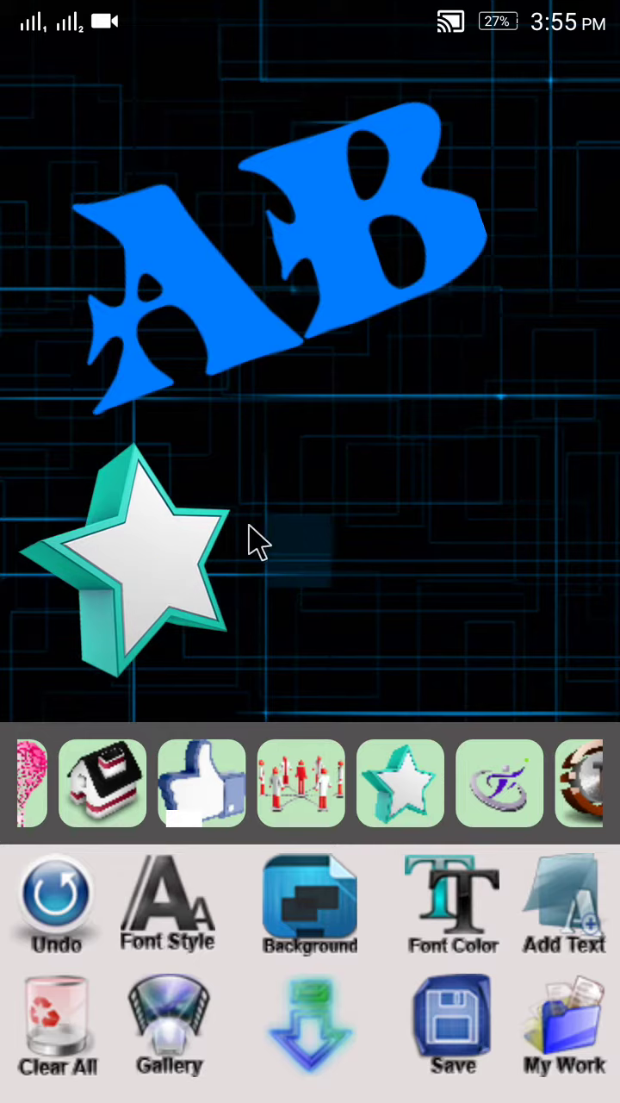
Step: Add the purple figure logo, a heart and a blue curved arrow placed over the figure
click(511, 821)
drag(102, 112, 368, 487)
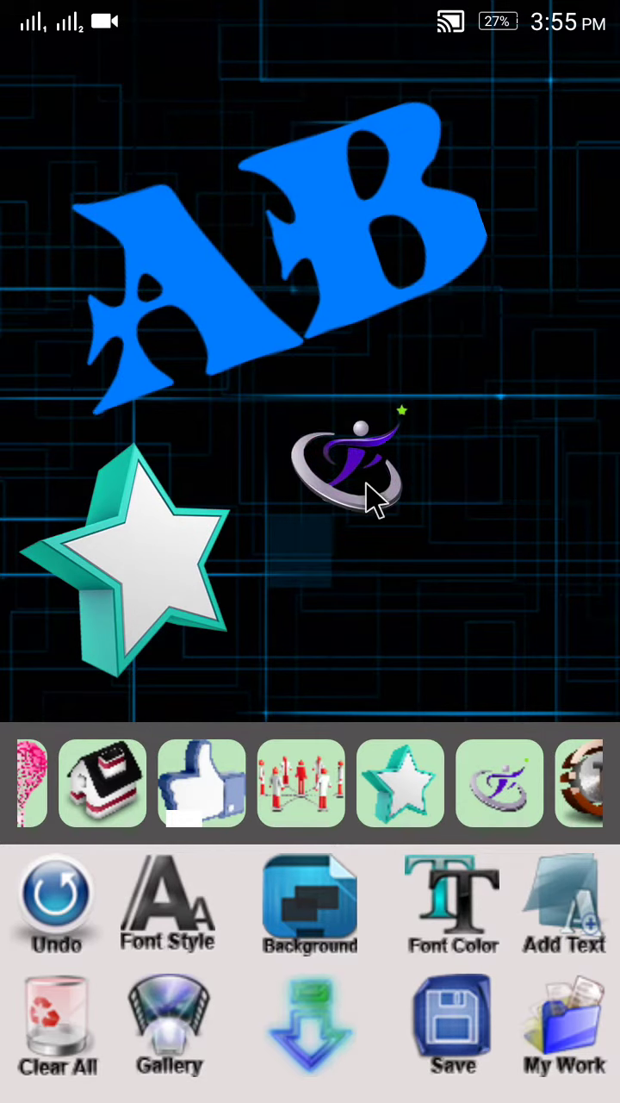
drag(526, 744, 301, 756)
click(388, 780)
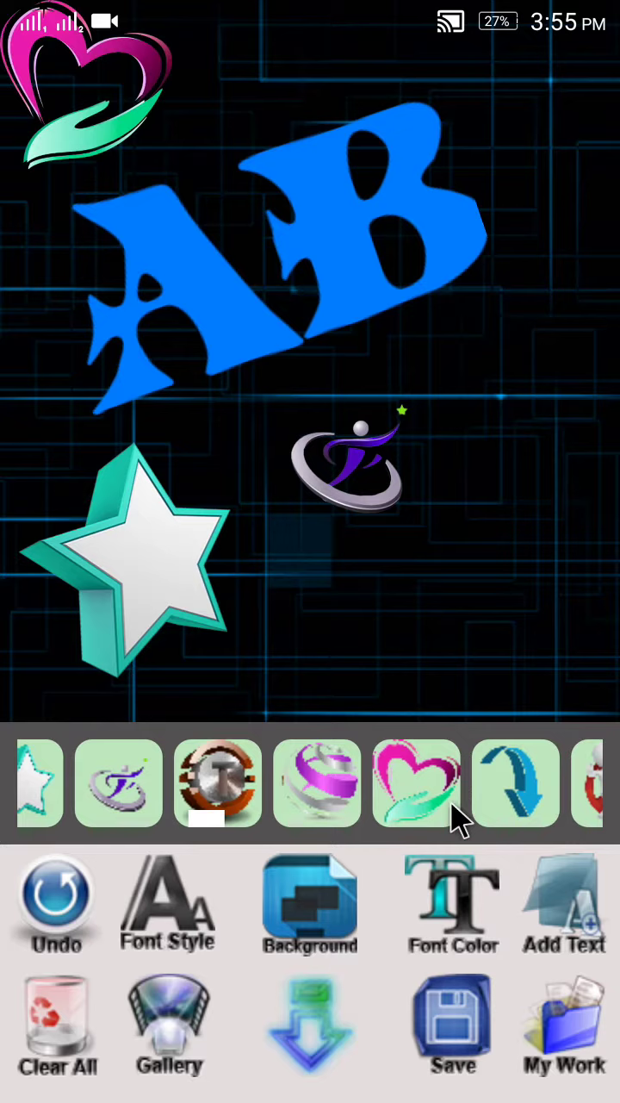
click(544, 806)
drag(505, 788, 310, 784)
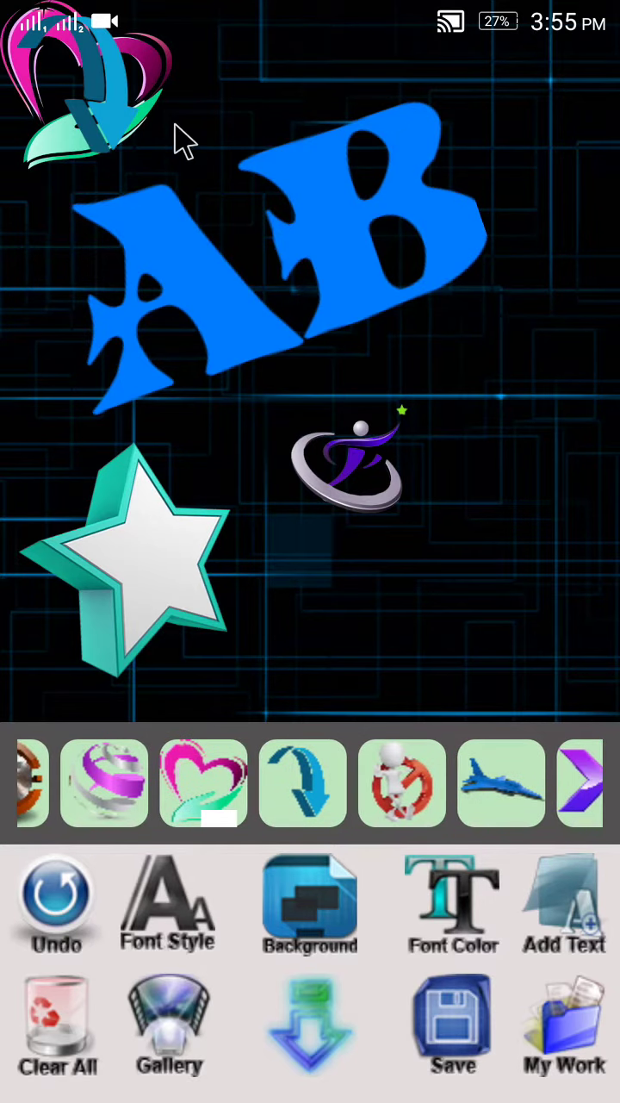
drag(129, 158, 383, 515)
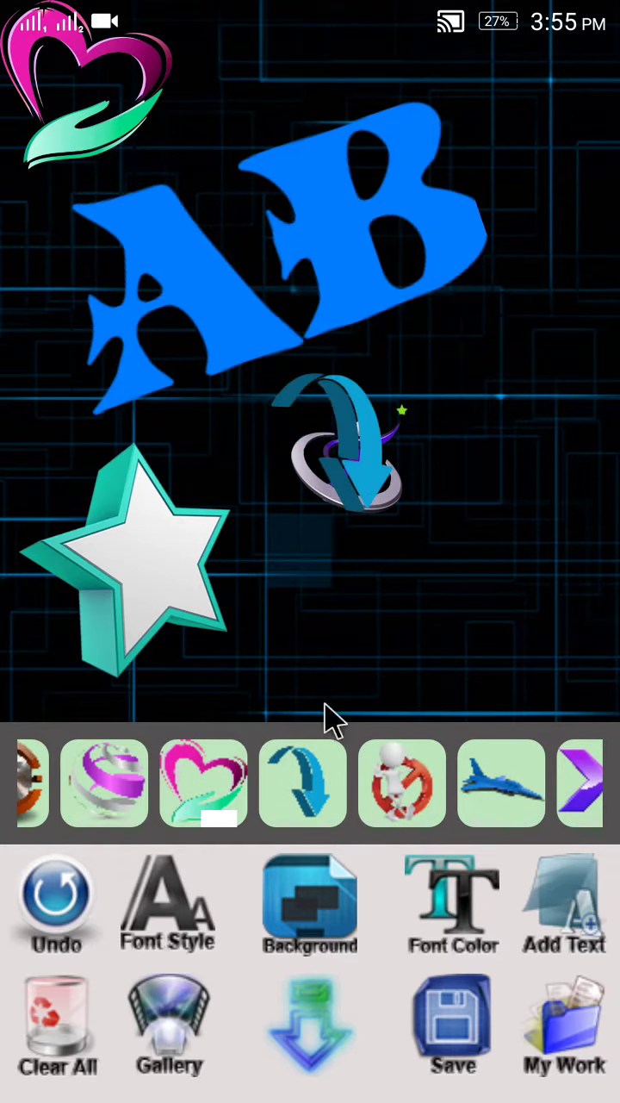
Step: Place heart lower right, star bottom-left, figure logo bottom-right, curved arrow up-left of AB
click(304, 1006)
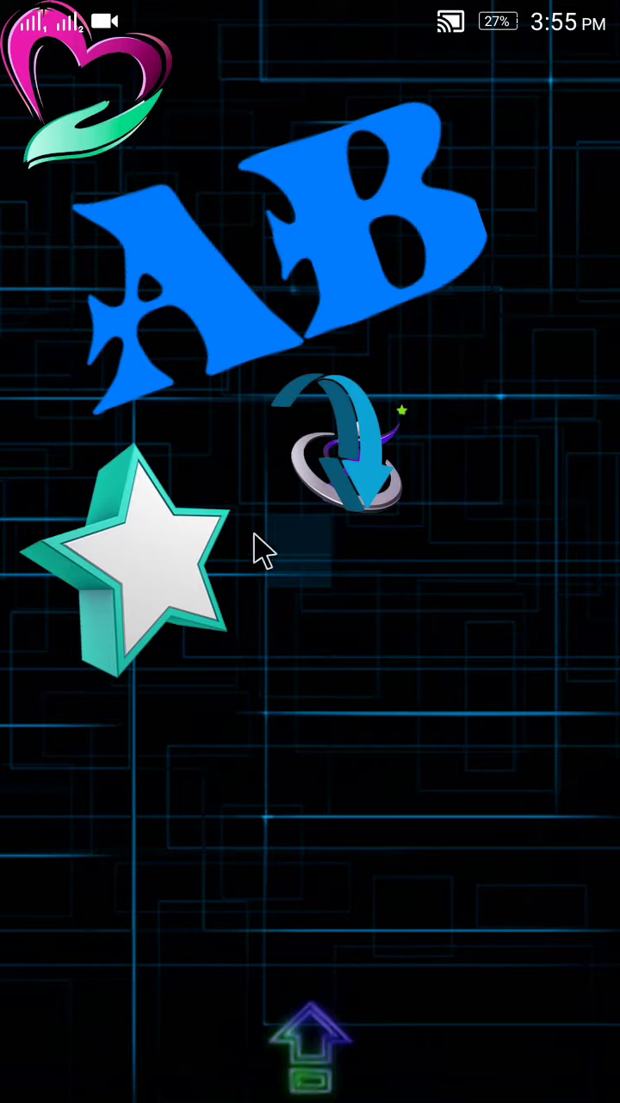
drag(69, 112, 410, 712)
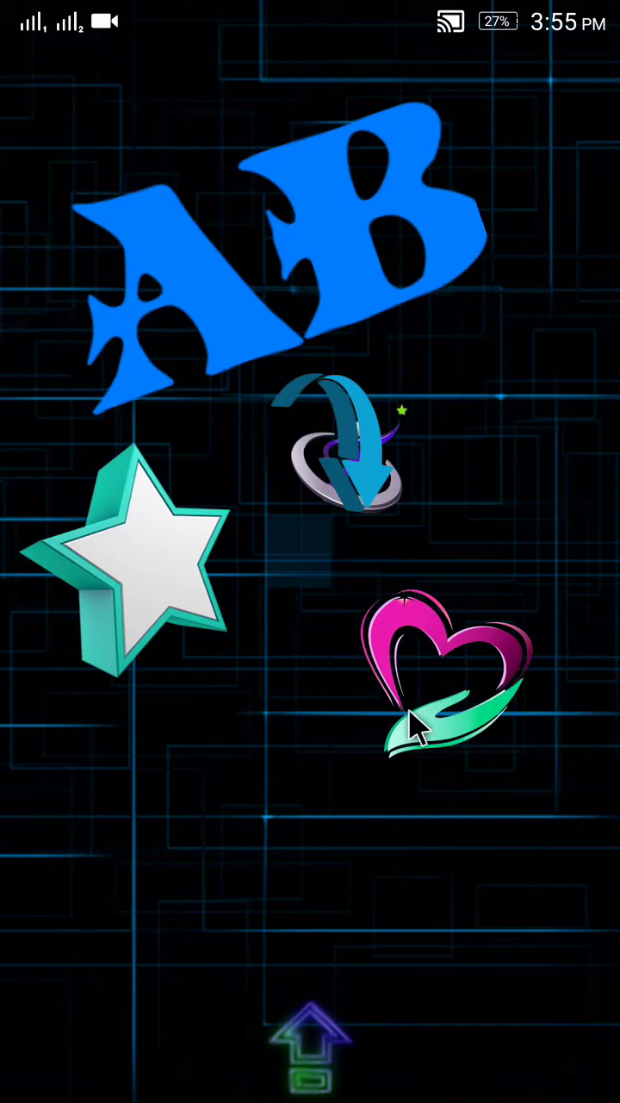
drag(151, 655, 147, 1000)
drag(345, 465, 113, 688)
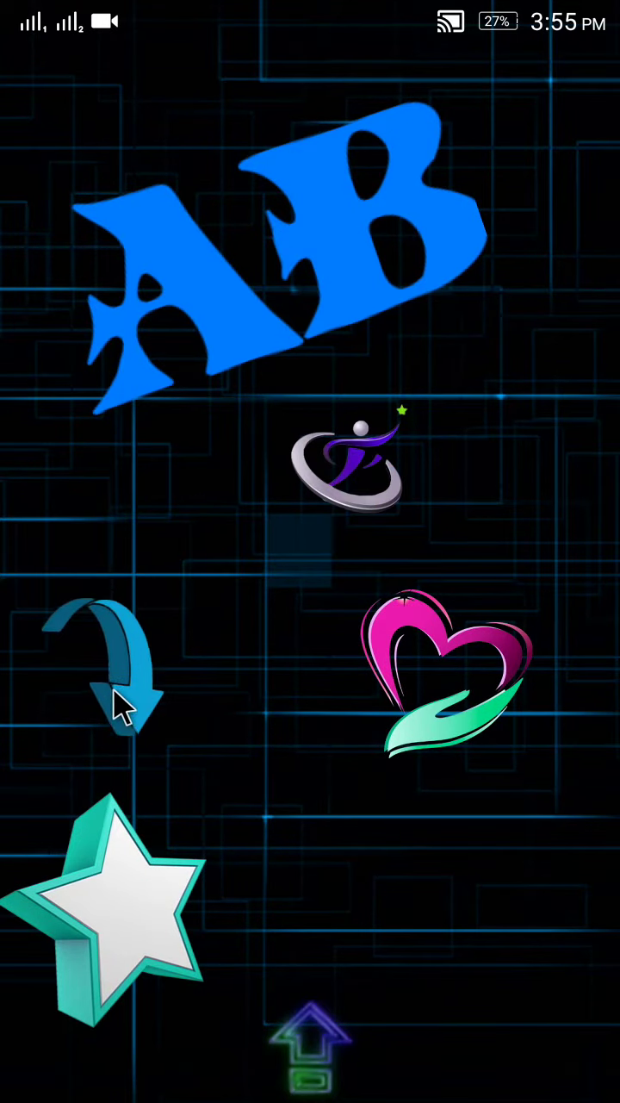
drag(163, 645, 265, 551)
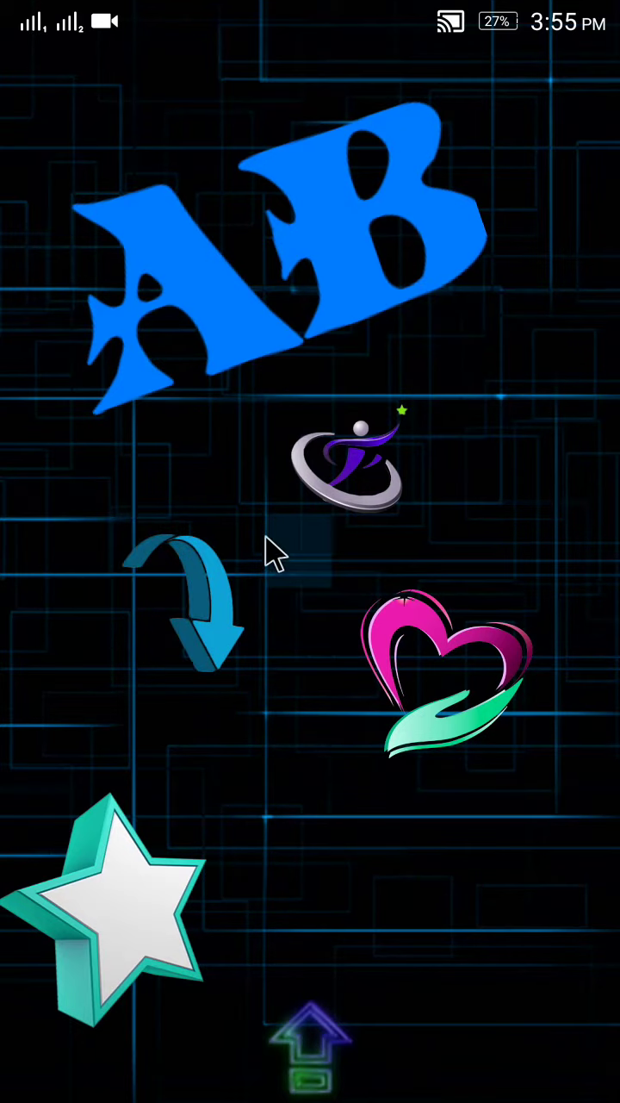
drag(364, 483, 420, 910)
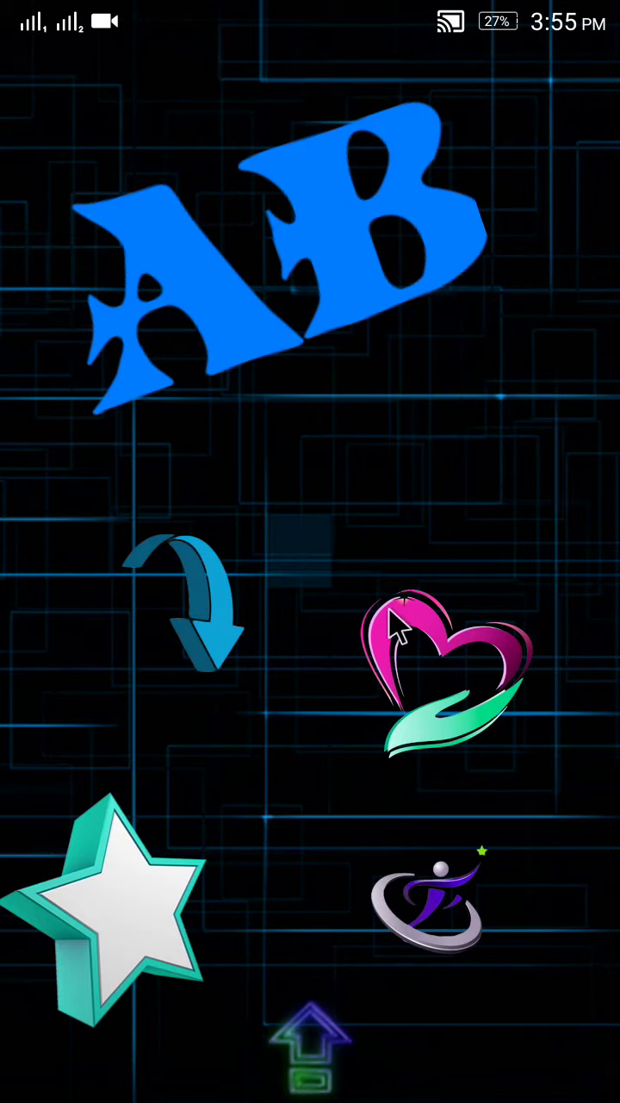
drag(274, 217, 321, 267)
drag(180, 546, 121, 172)
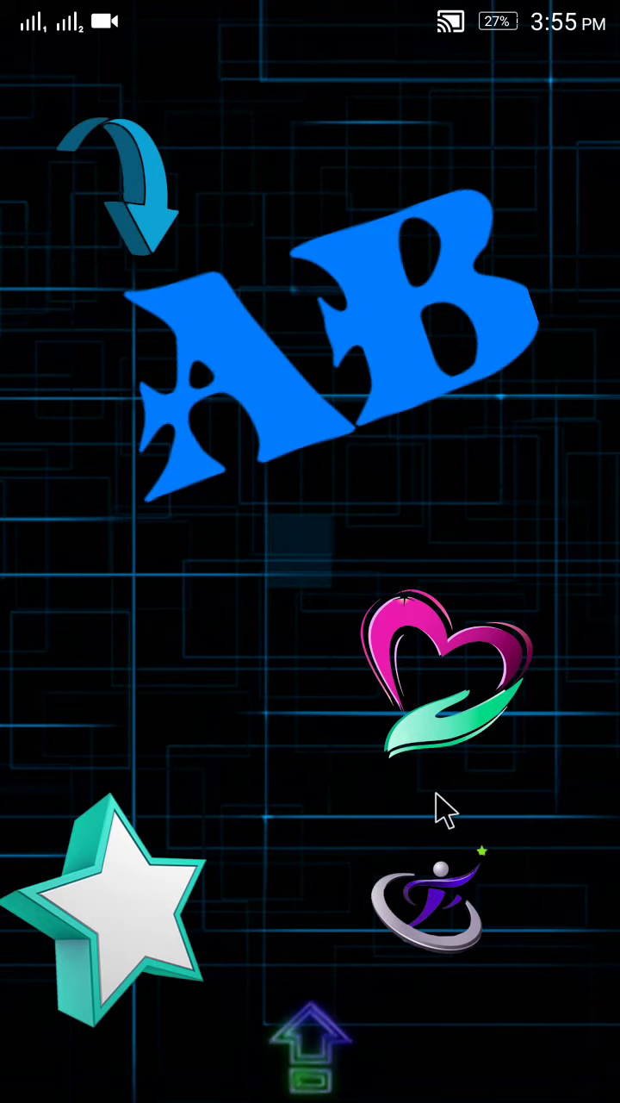
click(302, 1062)
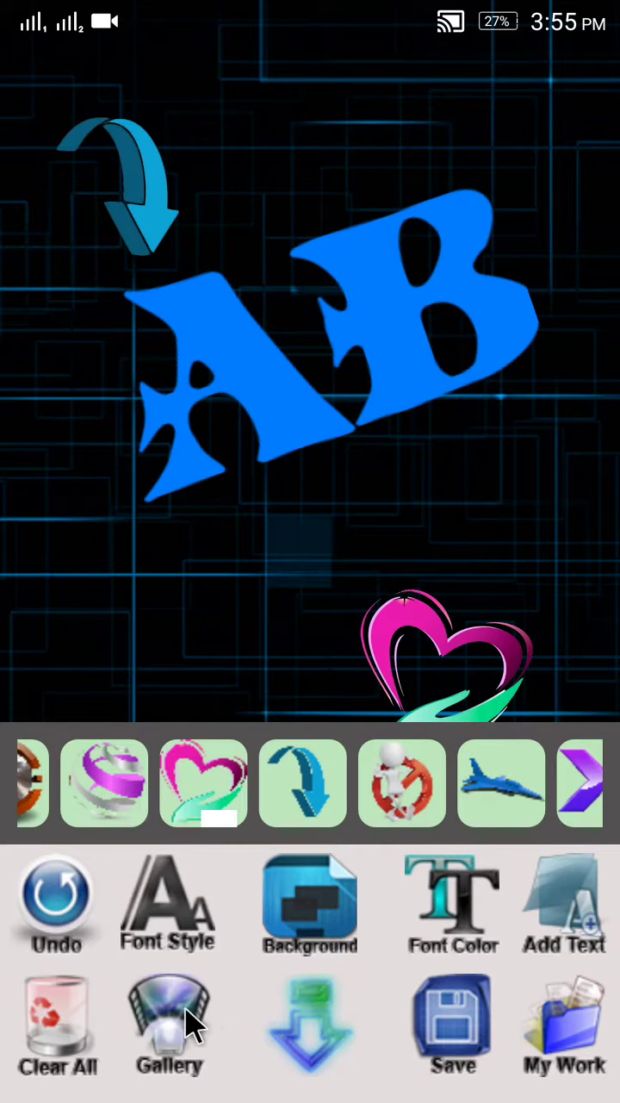
Step: Turn the AB lettering from blue to orange on the hue ring
click(455, 926)
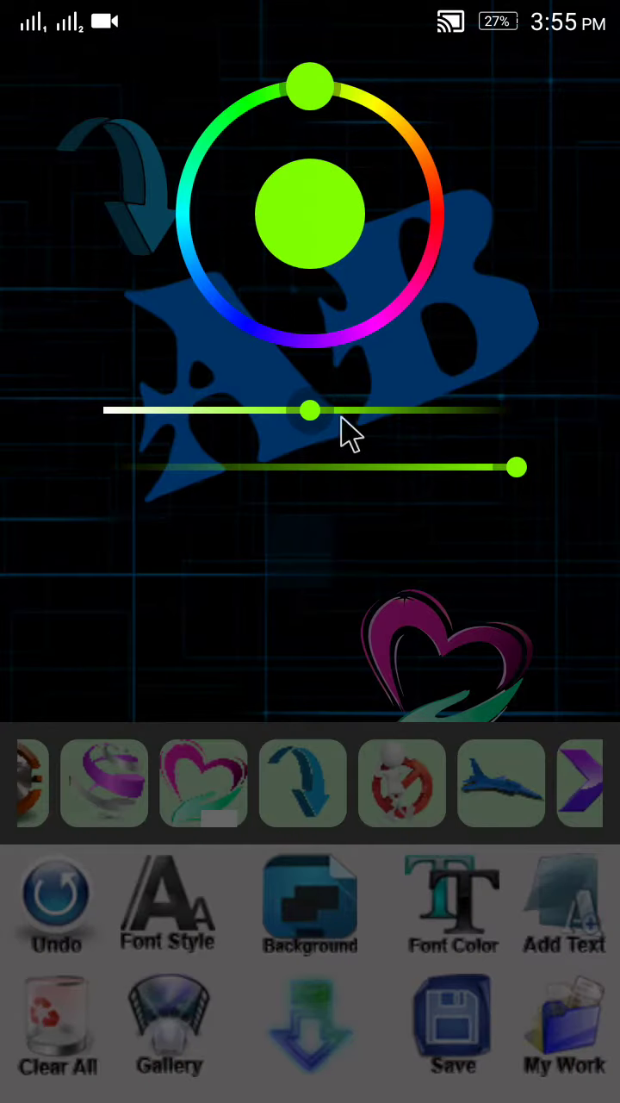
drag(312, 103, 396, 212)
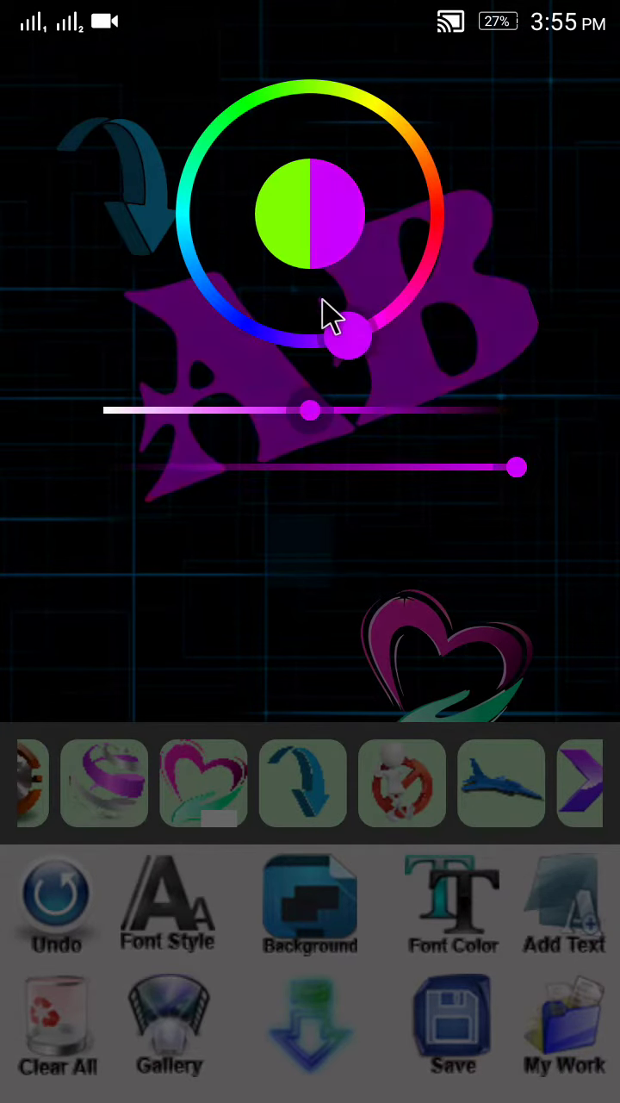
drag(323, 297, 388, 207)
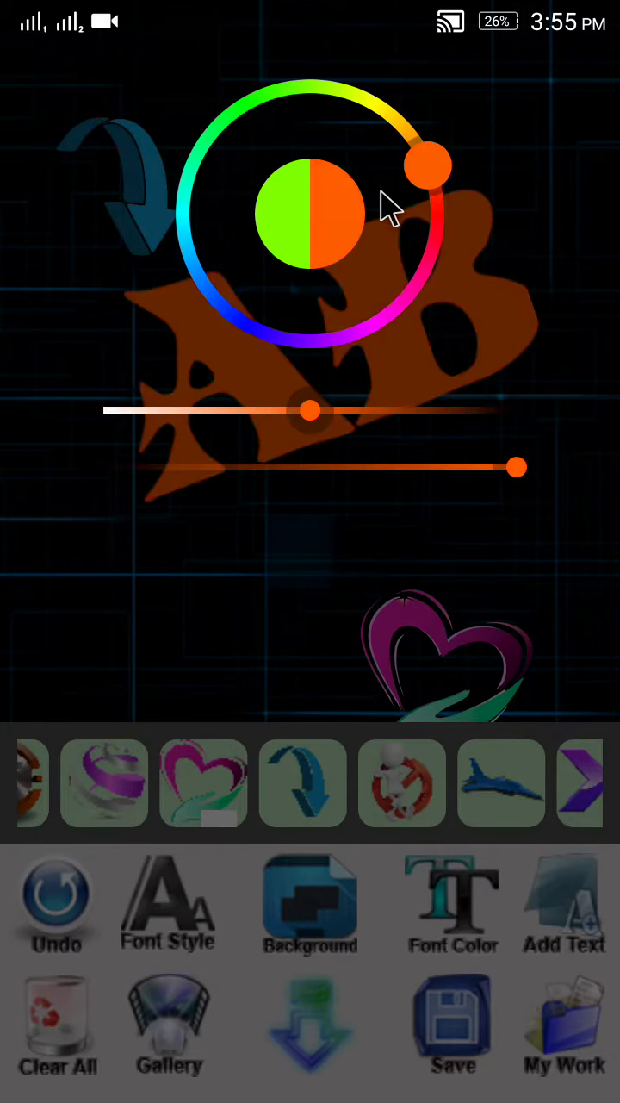
click(312, 637)
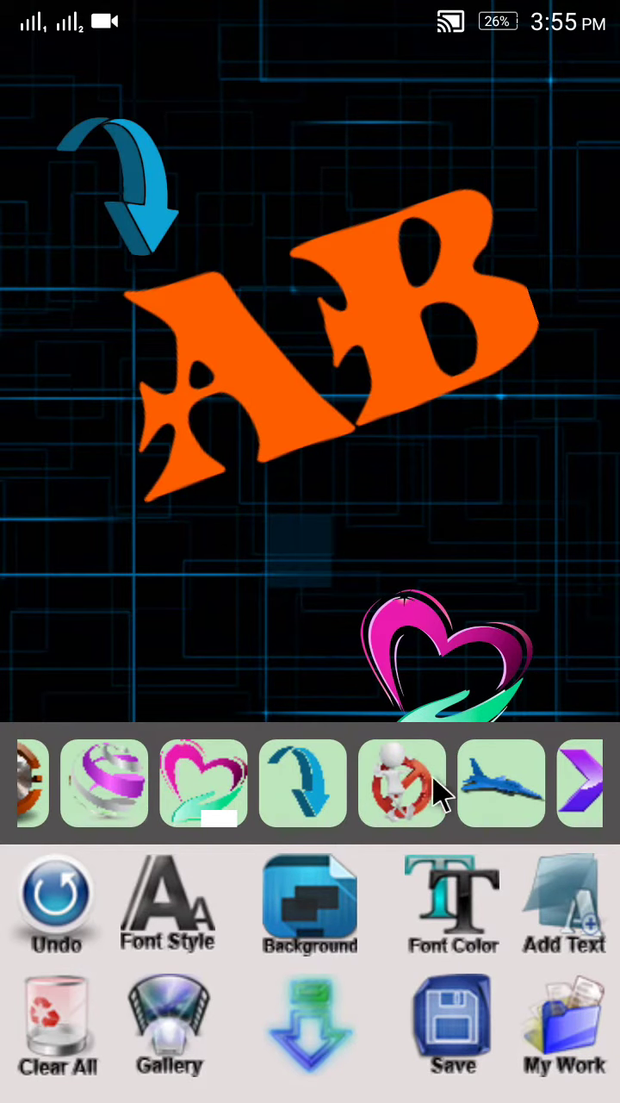
Step: Try a jet sticker over AB, then undo it and the curved arrow
click(506, 811)
drag(163, 123, 206, 488)
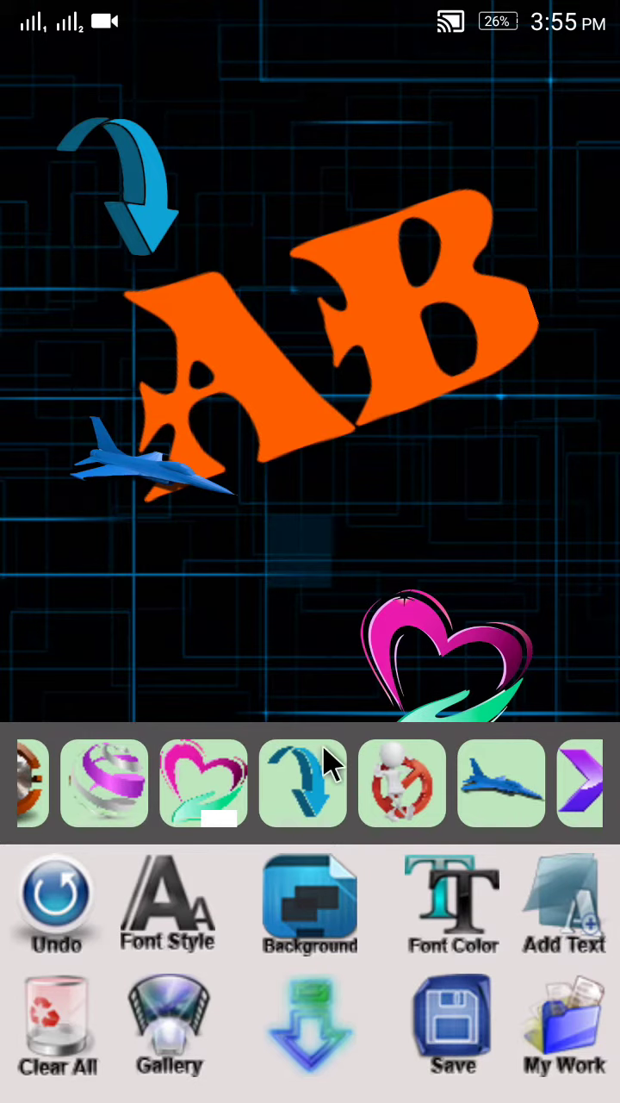
click(58, 907)
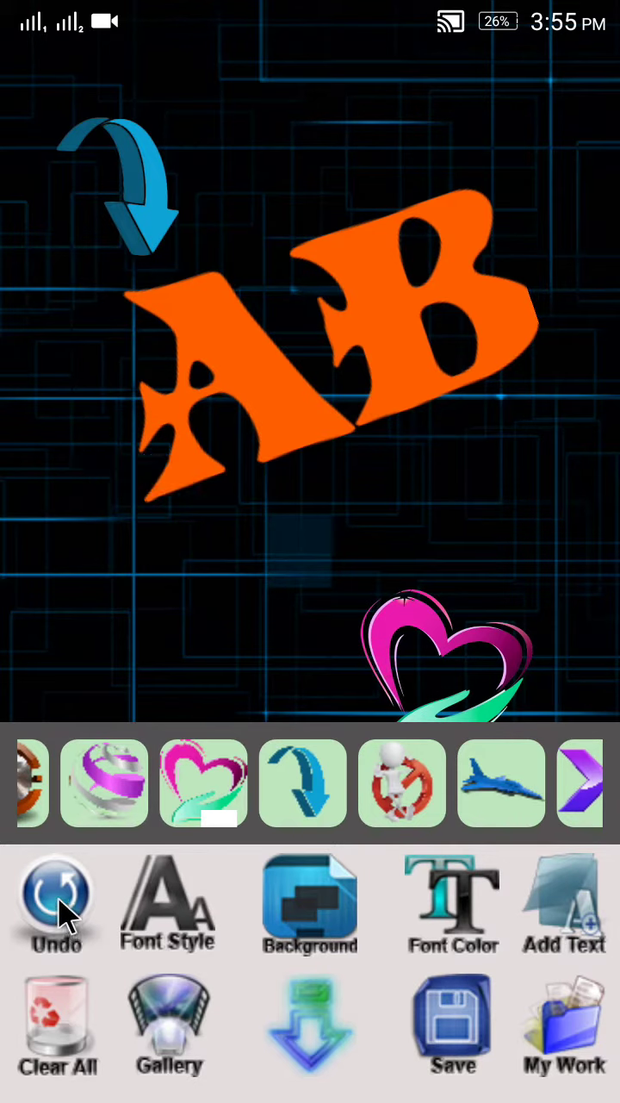
click(69, 875)
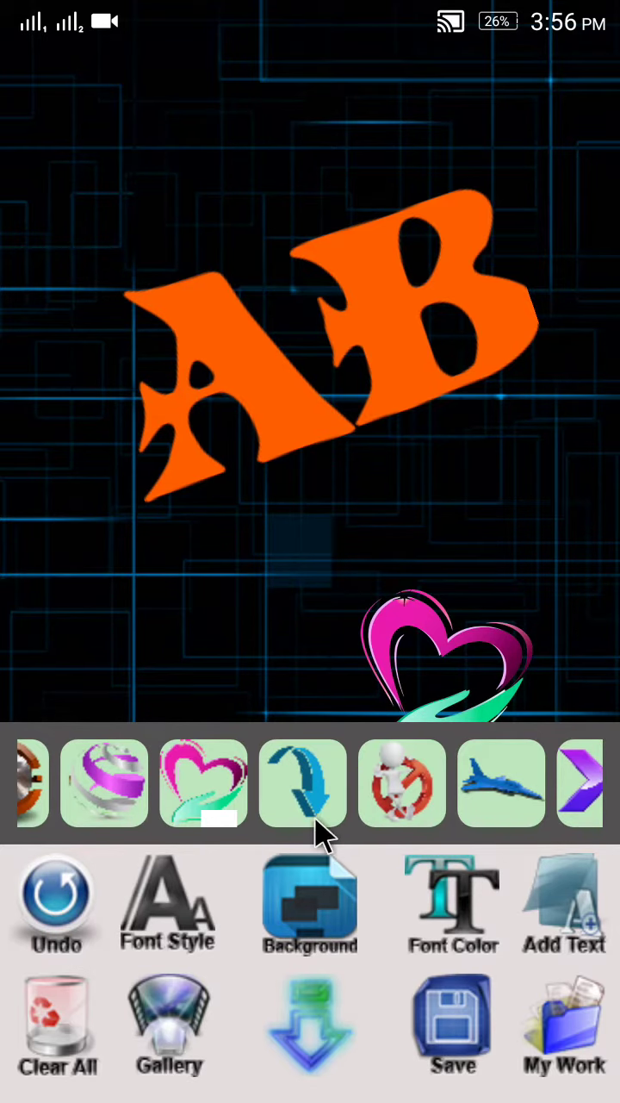
Step: Reposition the AB text, declining an accidental prompt to close the app
click(315, 1030)
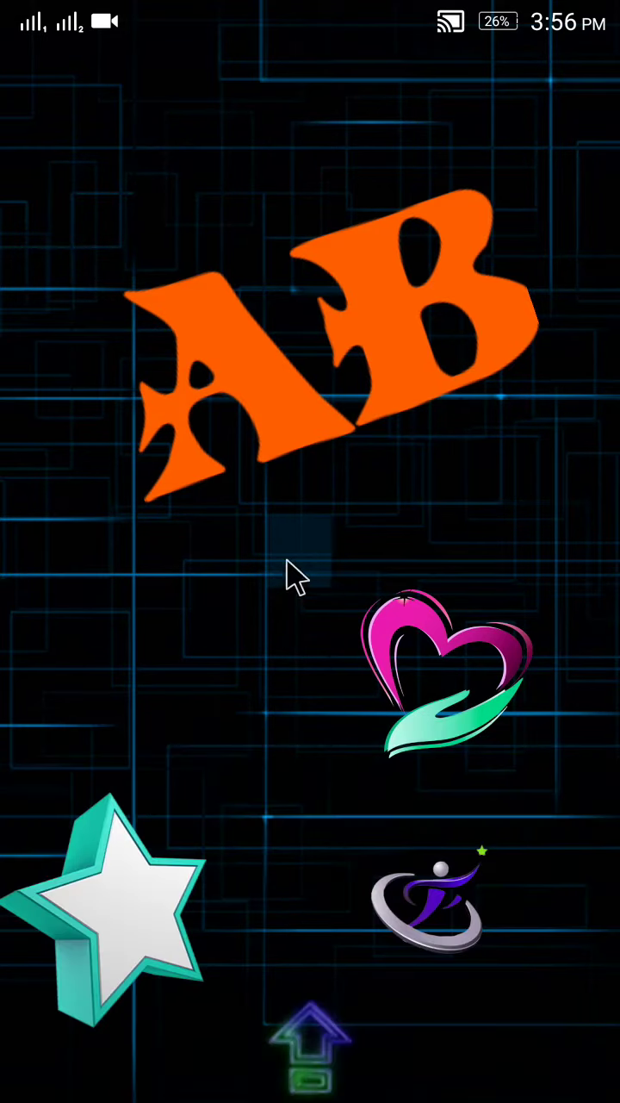
right_click(285, 398)
click(385, 607)
drag(261, 452, 229, 475)
click(302, 1029)
drag(382, 722, 363, 482)
Step: Add the no-entry figure sticker at the top-left and check the layout
click(422, 793)
drag(102, 89, 118, 170)
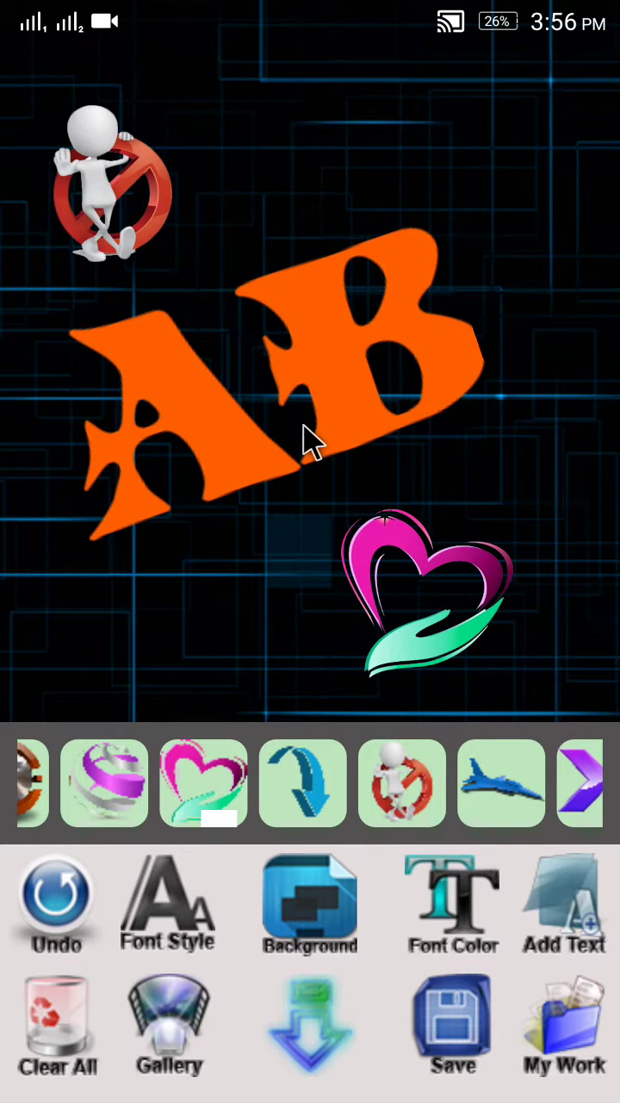
click(303, 1043)
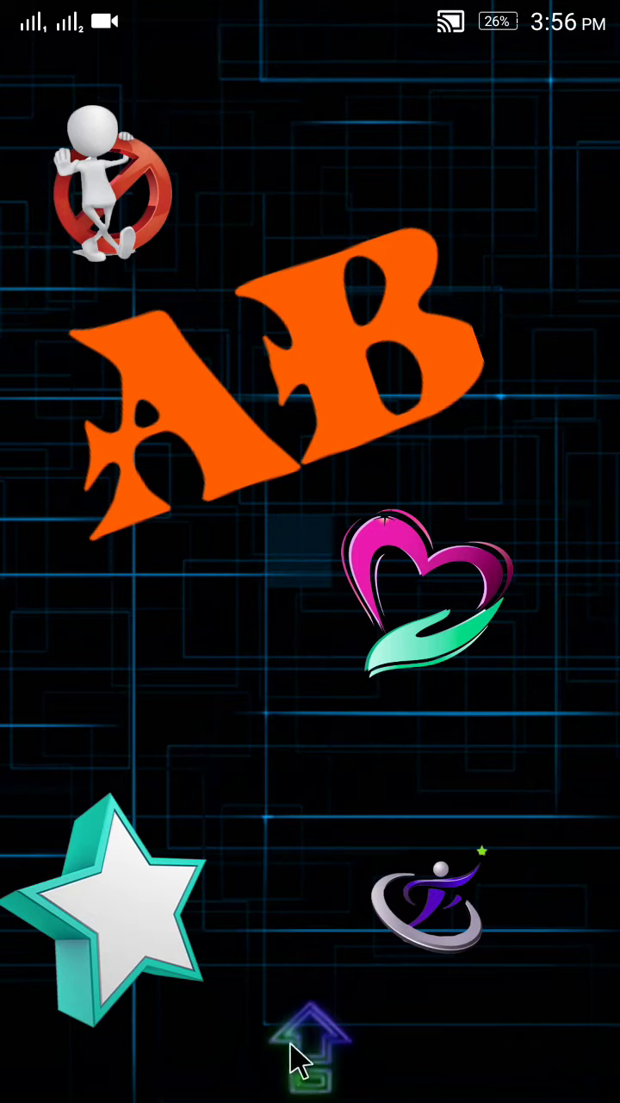
click(299, 1043)
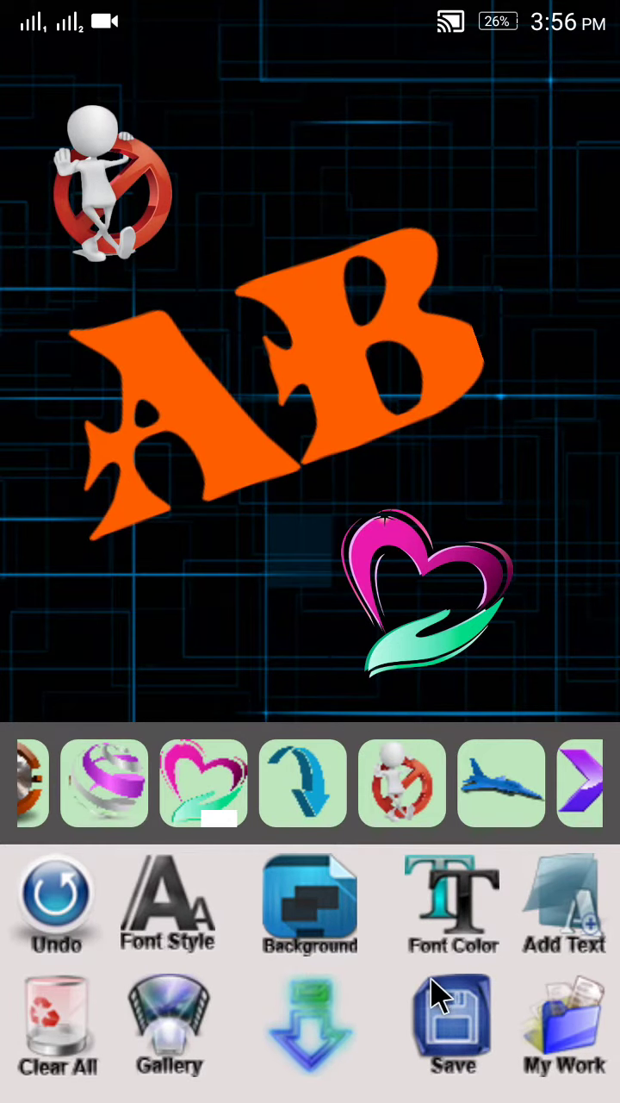
Step: Save the orange AB logo design
click(436, 1007)
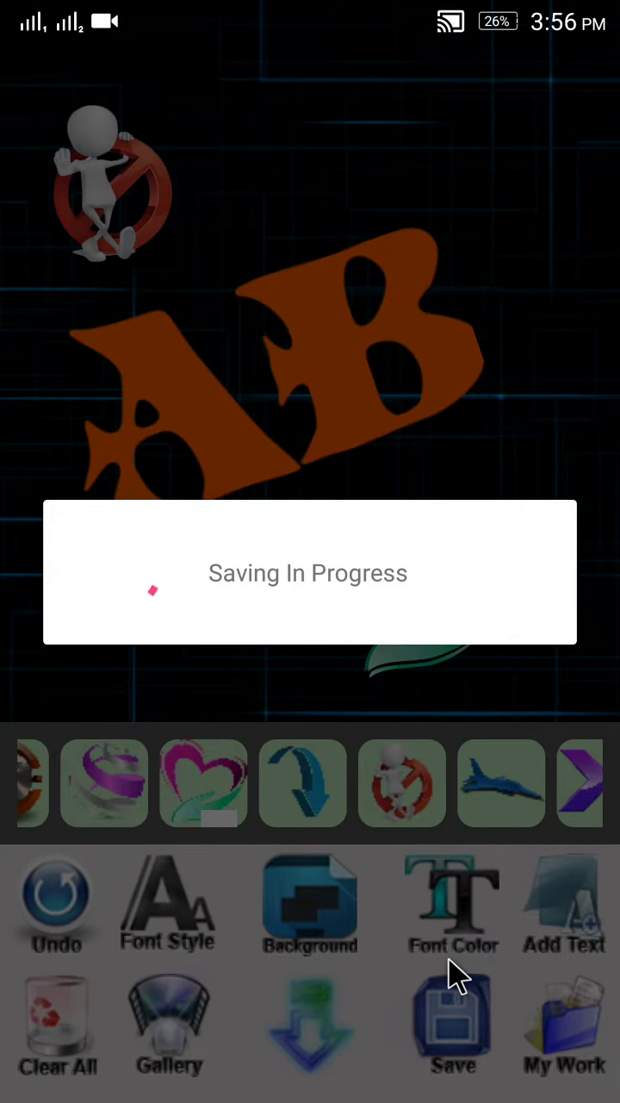